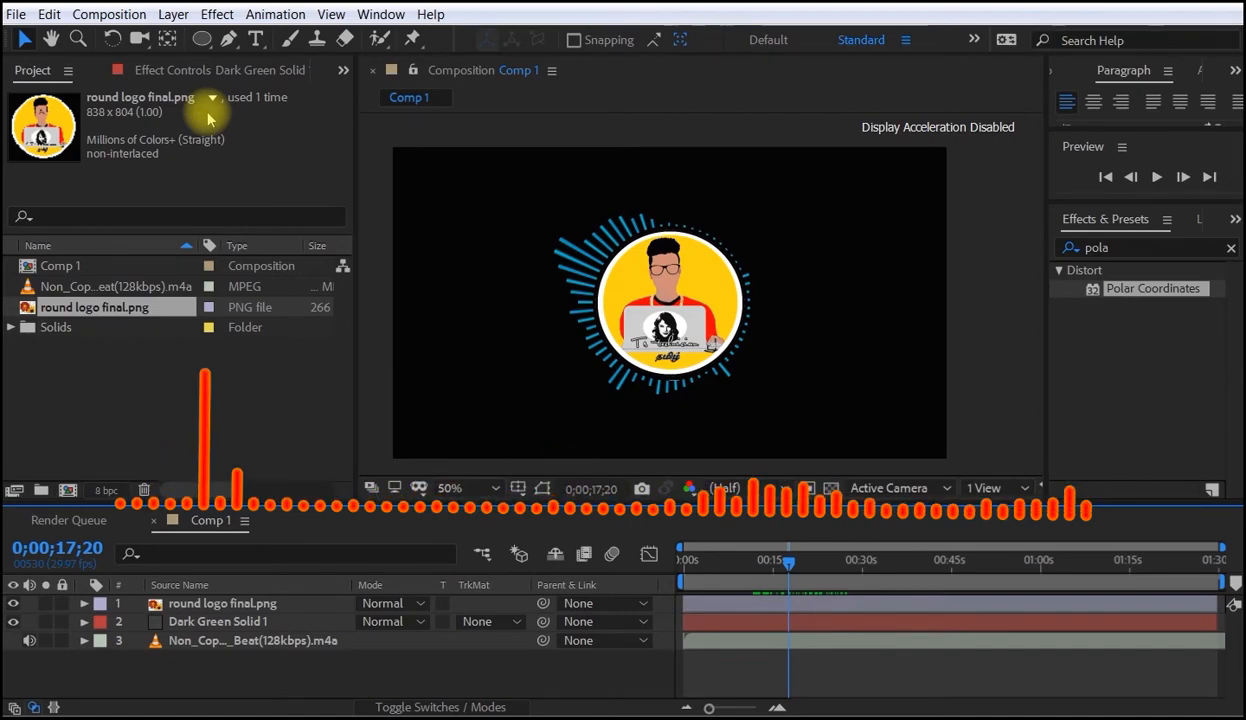
- Show the Audio Spectrum settings of Dark Green Solid 1 and hide the round logo final.png layer
left_click(205, 69)
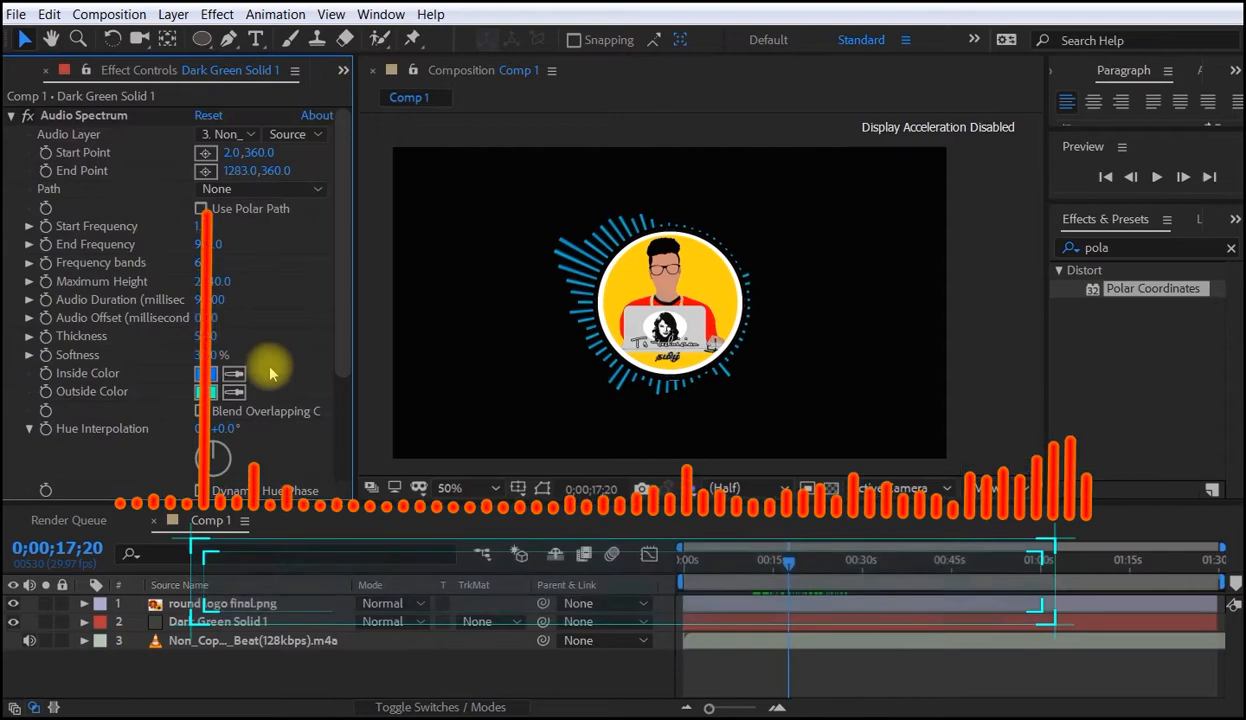
mouse_move(346, 276)
left_mouse_down()
mouse_move(344, 320)
mouse_move(327, 276)
left_mouse_up()
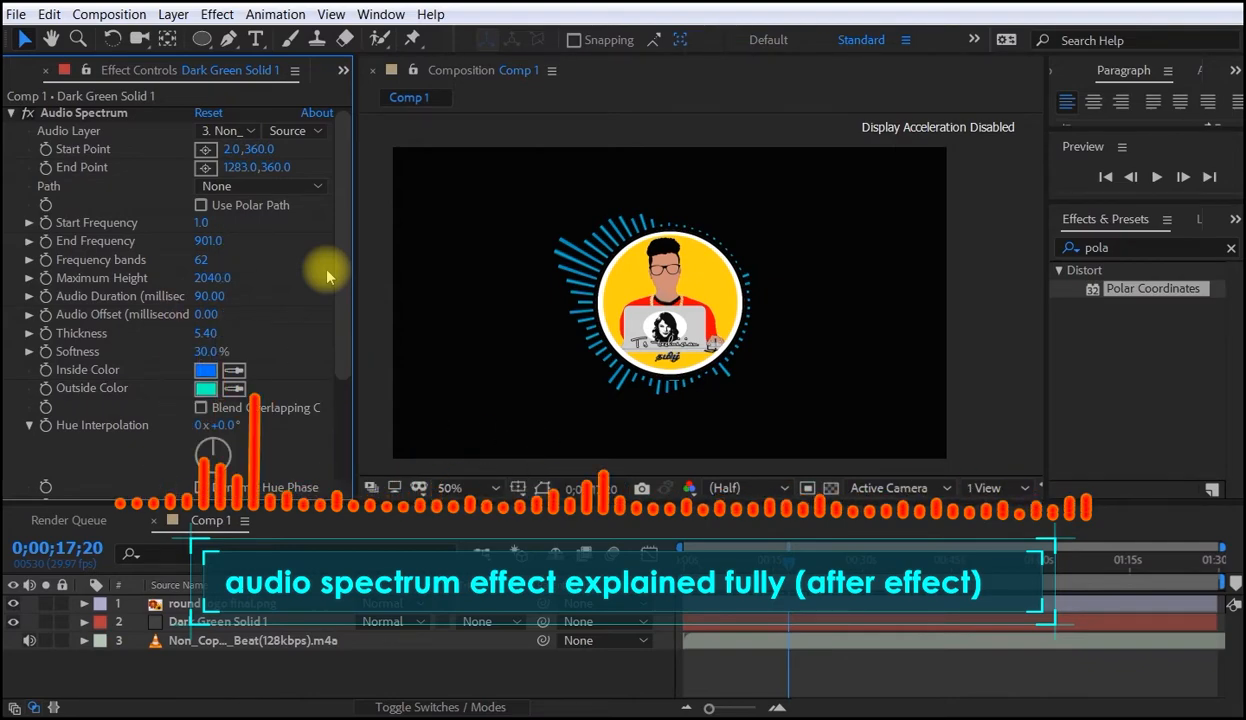
left_click_drag(346, 308, 356, 258)
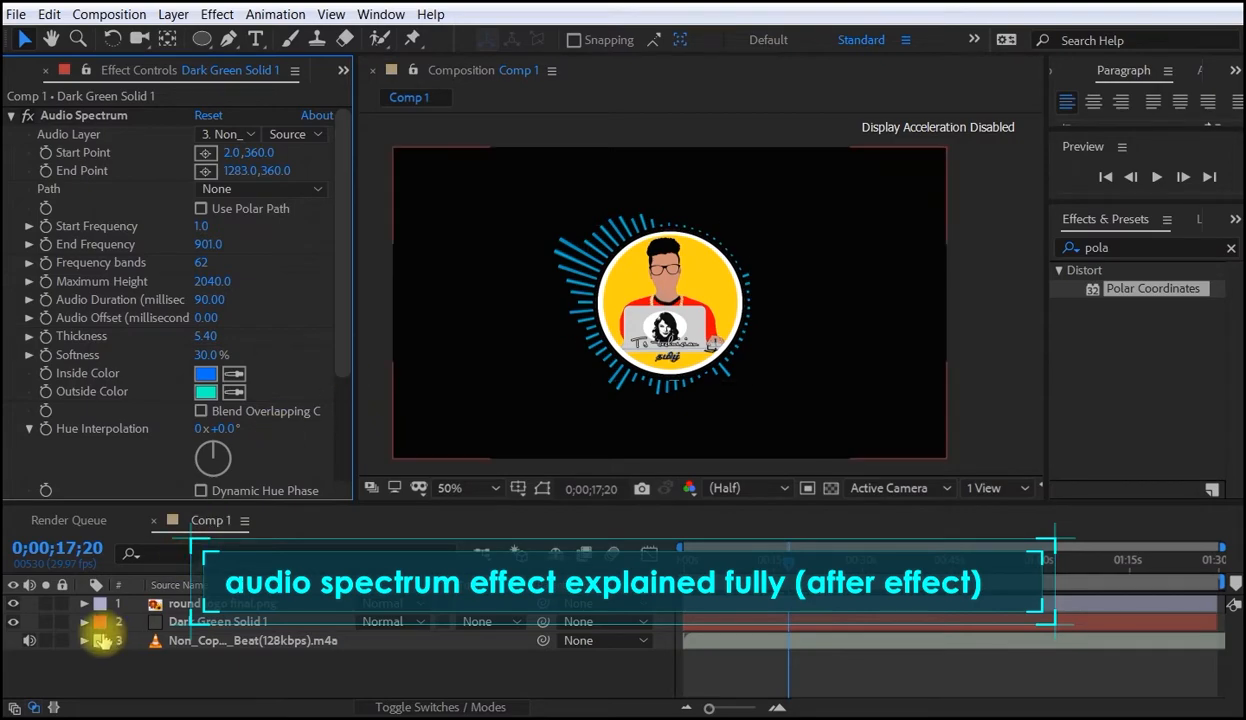
left_click(14, 604)
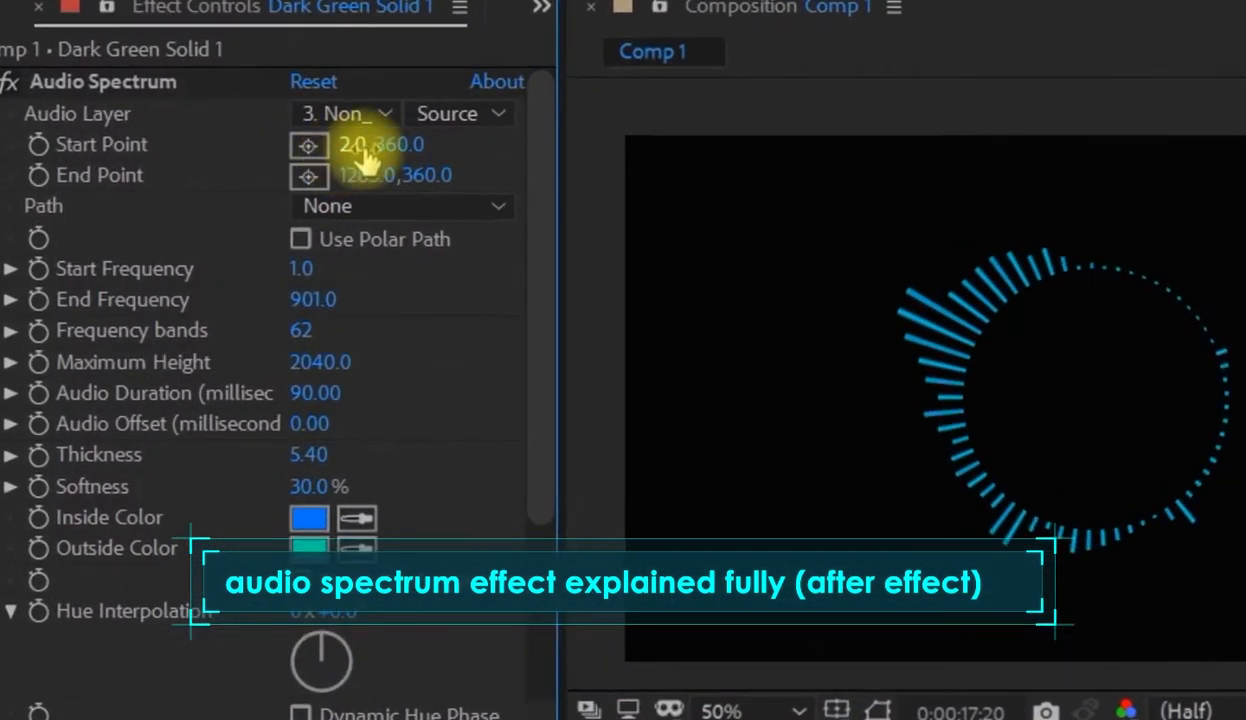
- Set the Audio Spectrum's Start Point to 11.0, 360.0 and its End Point to 1065.0, 330.0
left_click_drag(348, 152, 2, 187)
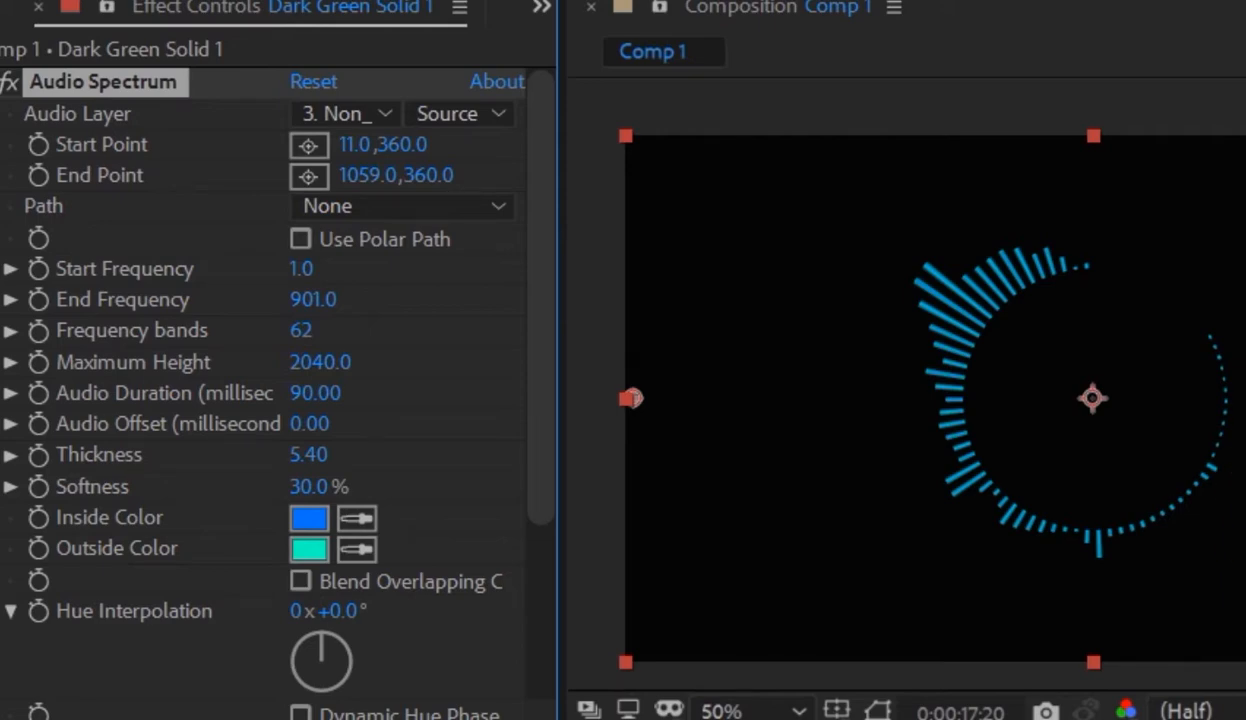
mouse_move(1245, 398)
left_mouse_down()
mouse_move(1123, 432)
mouse_move(1245, 397)
mouse_move(1245, 377)
left_mouse_up()
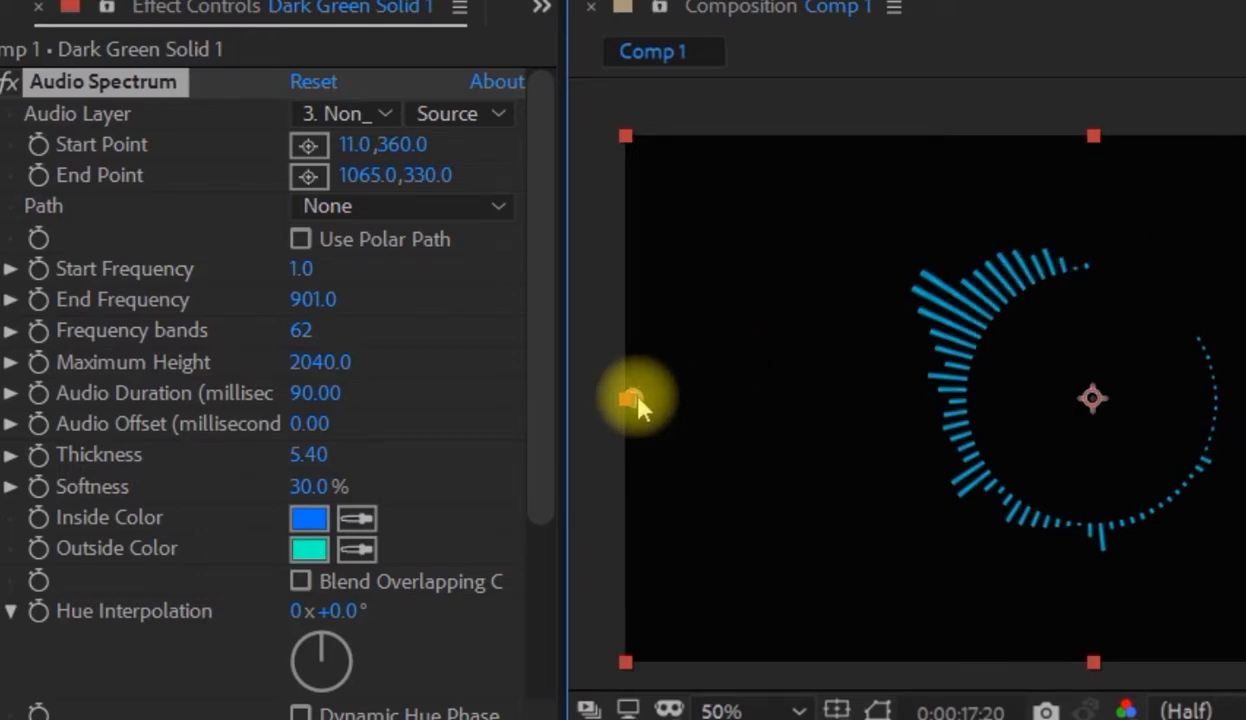
- Move the spectrum's Start Point to 271.0, 569.0
left_click_drag(633, 403, 823, 387)
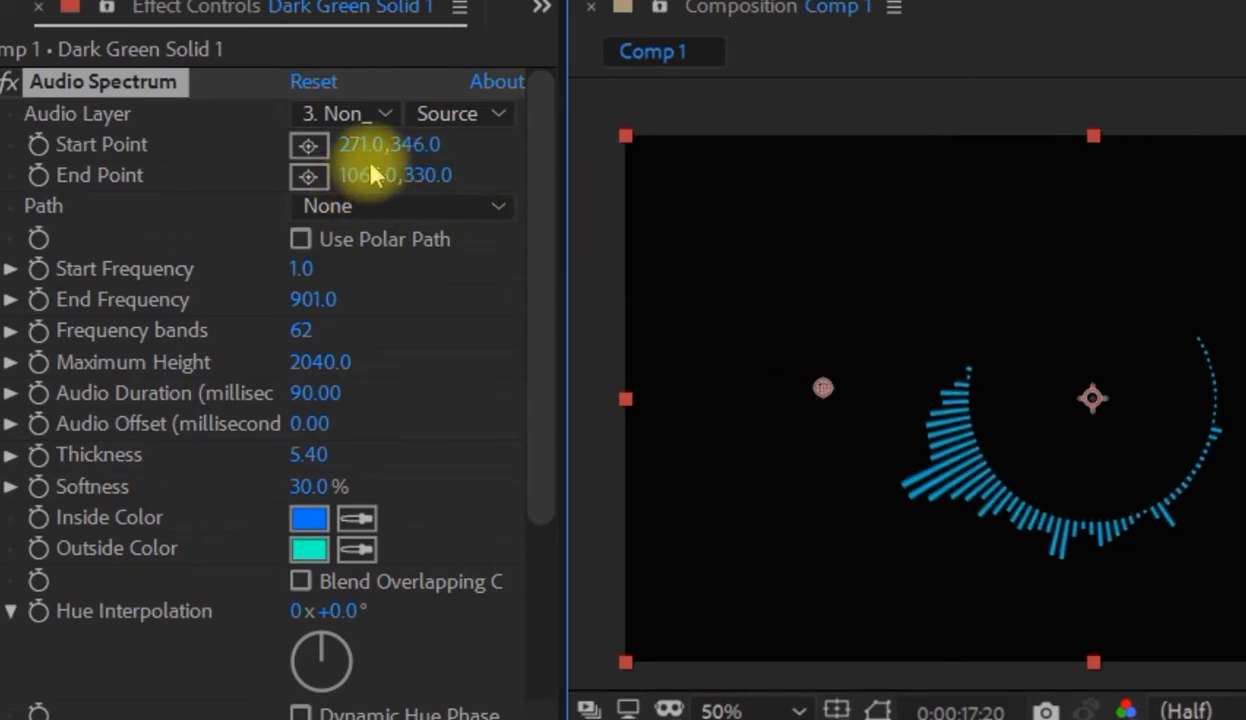
left_click_drag(405, 146, 840, 253)
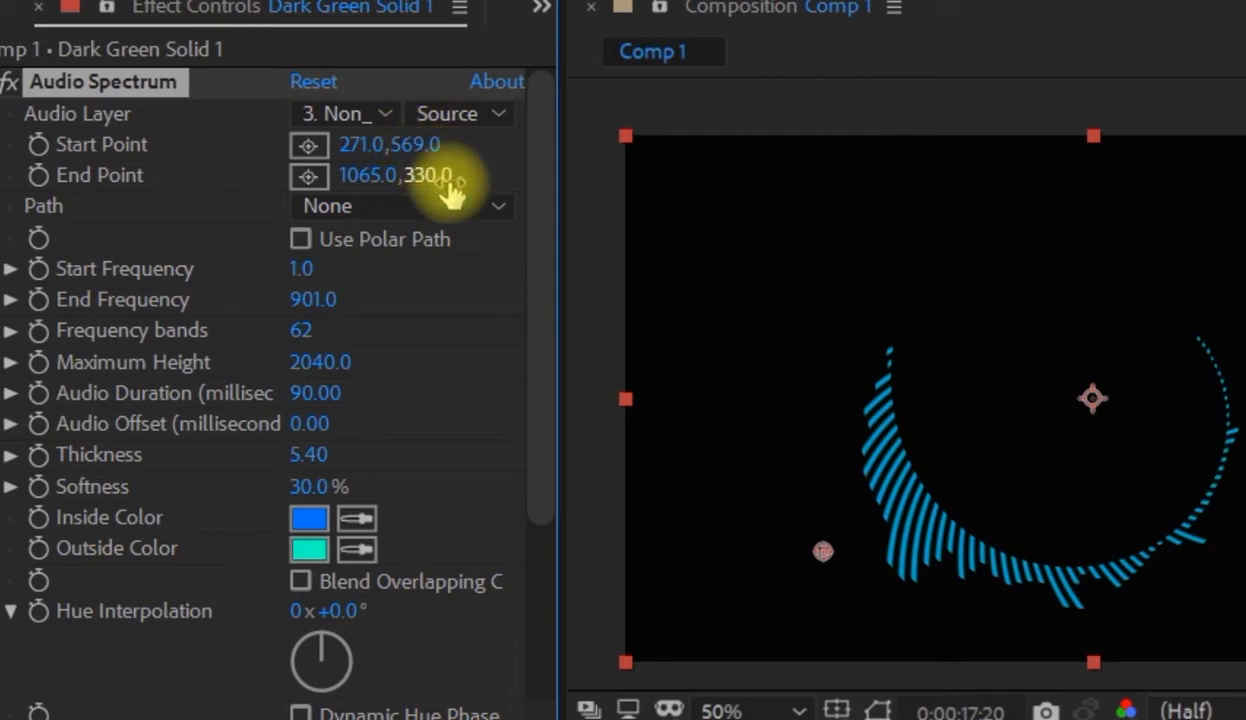
- Draw an elliptical mask around the centre of the composition on Dark Green Solid 1
left_click(366, 208)
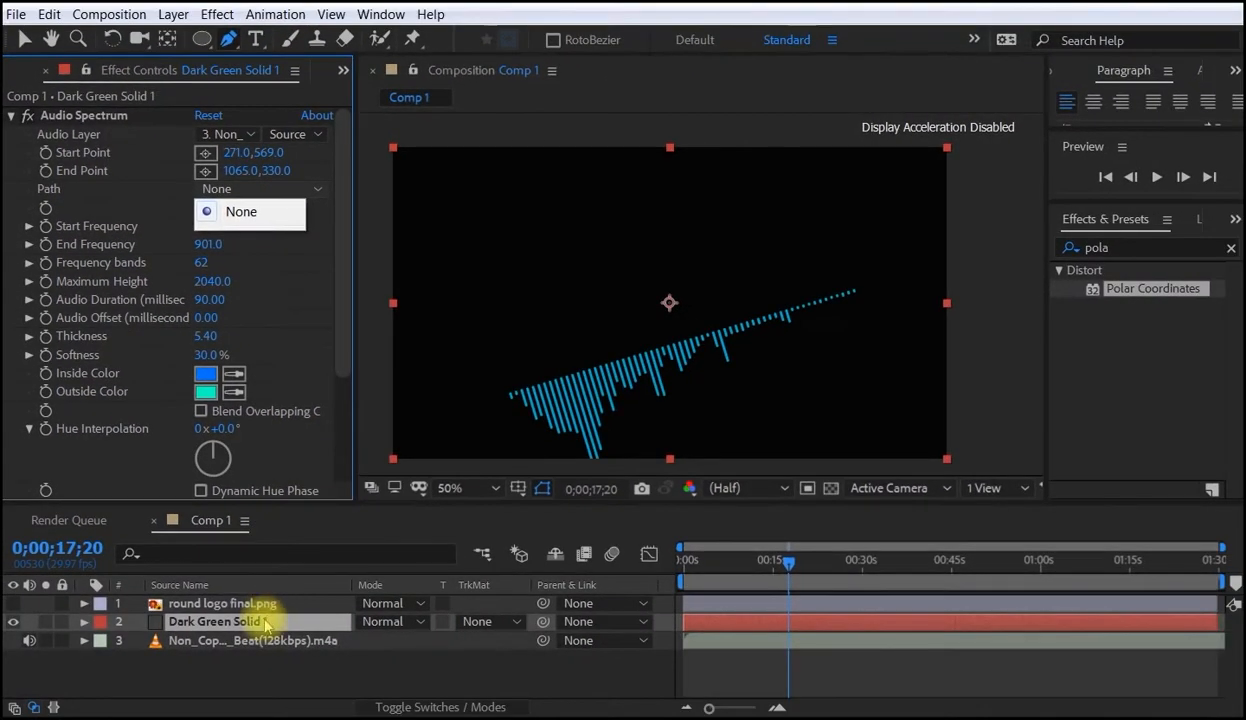
left_click(265, 625)
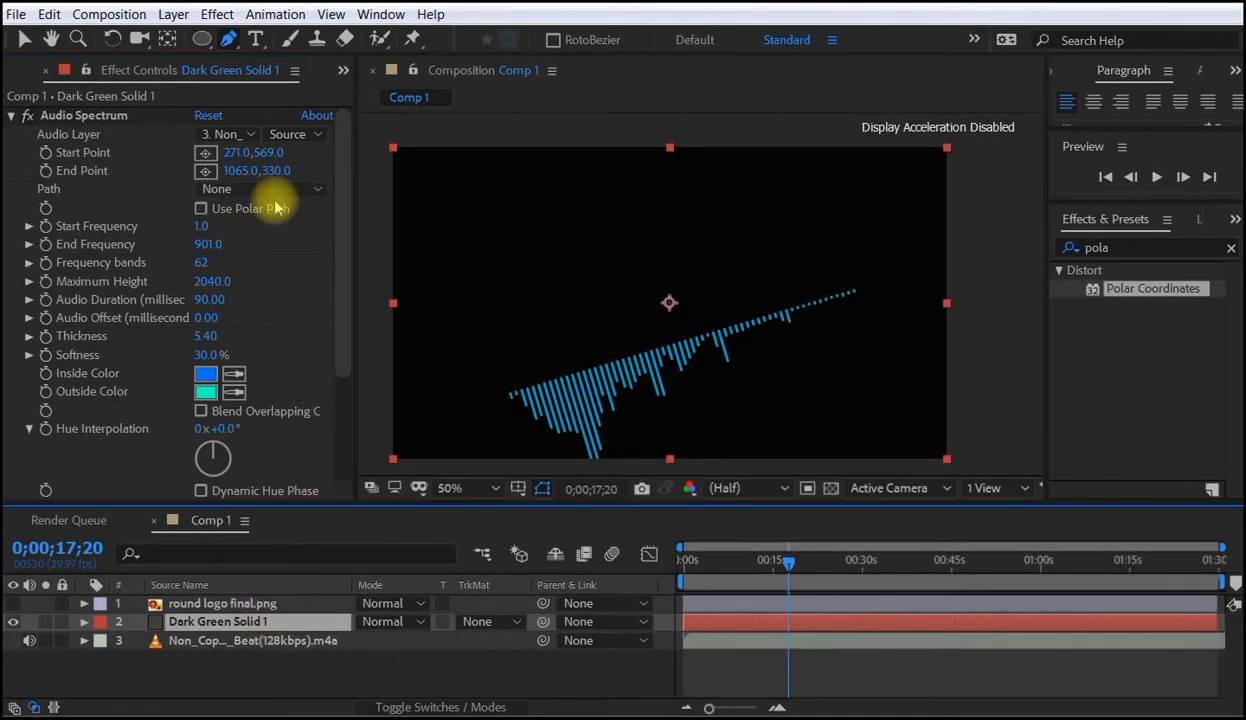
left_click(202, 41)
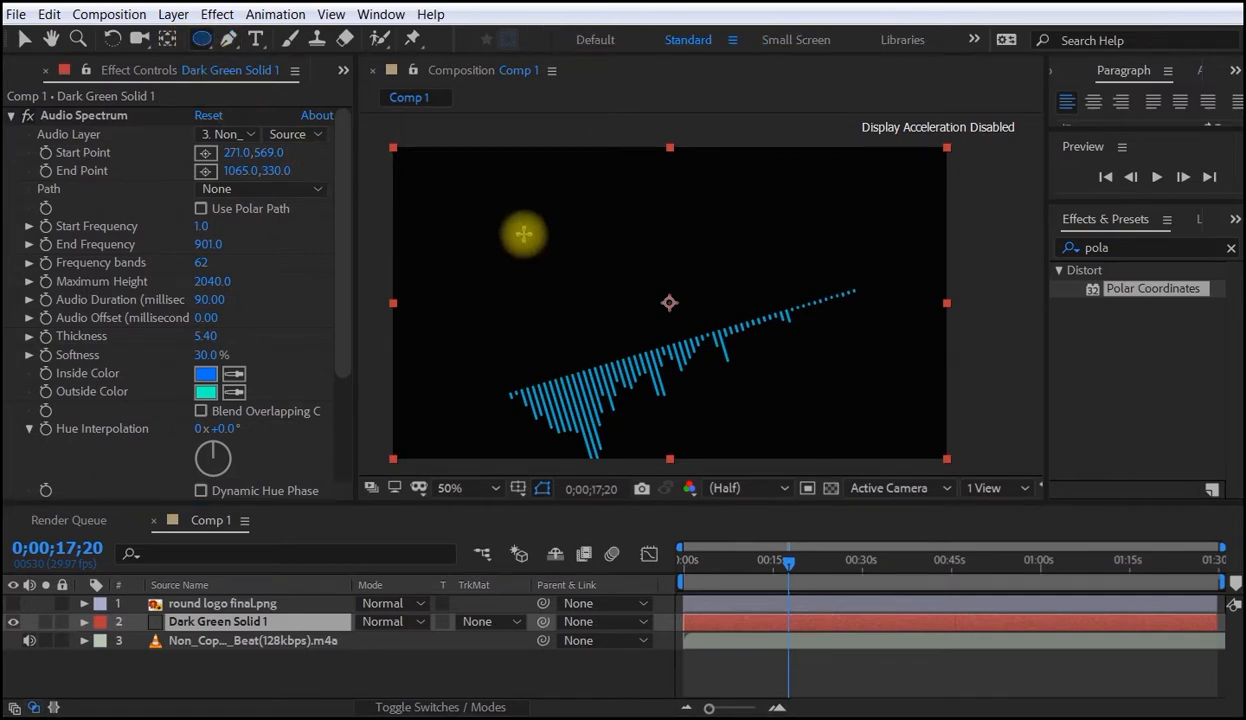
left_click_drag(530, 217, 730, 375)
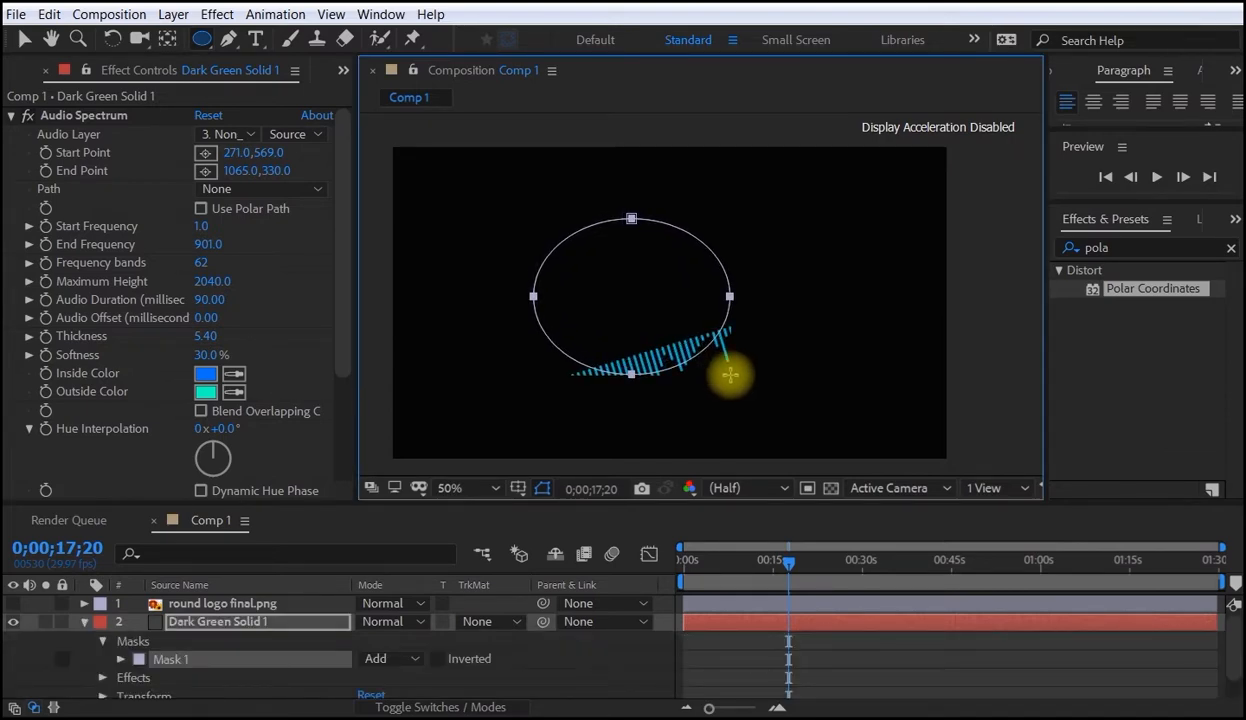
- Set the Audio Spectrum's Path to Mask 1
left_click(285, 190)
left_click(278, 243)
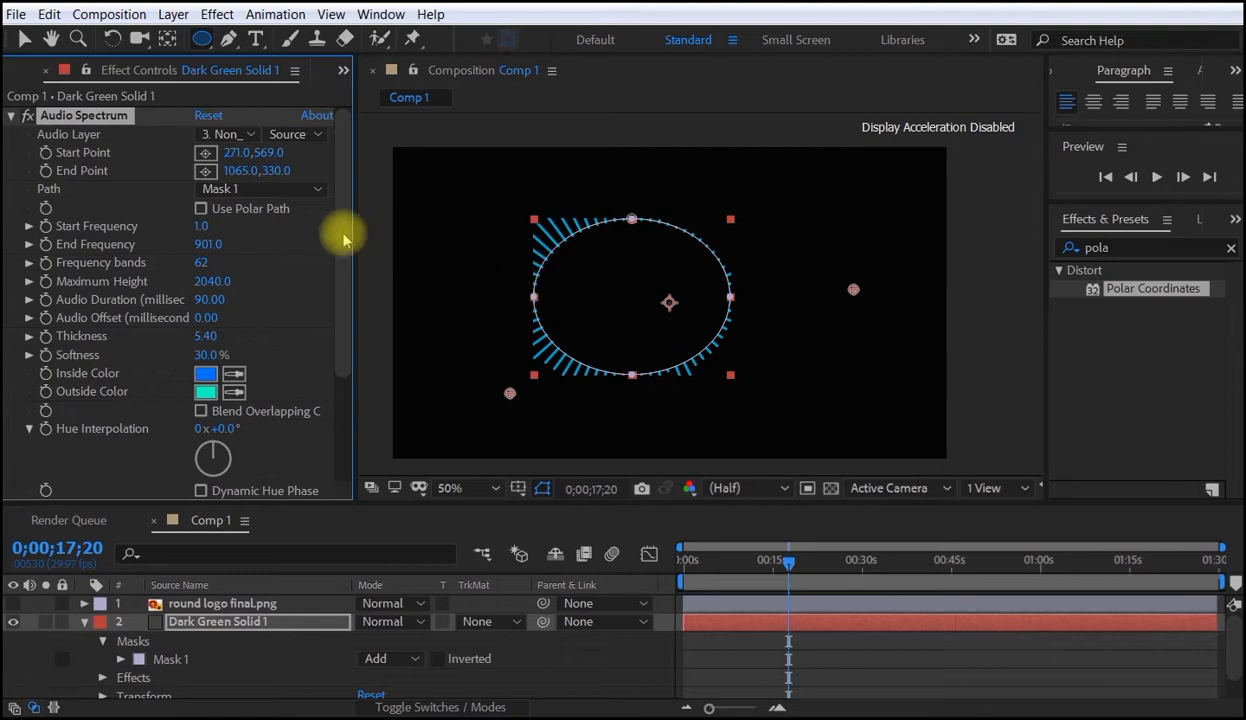
left_click(318, 189)
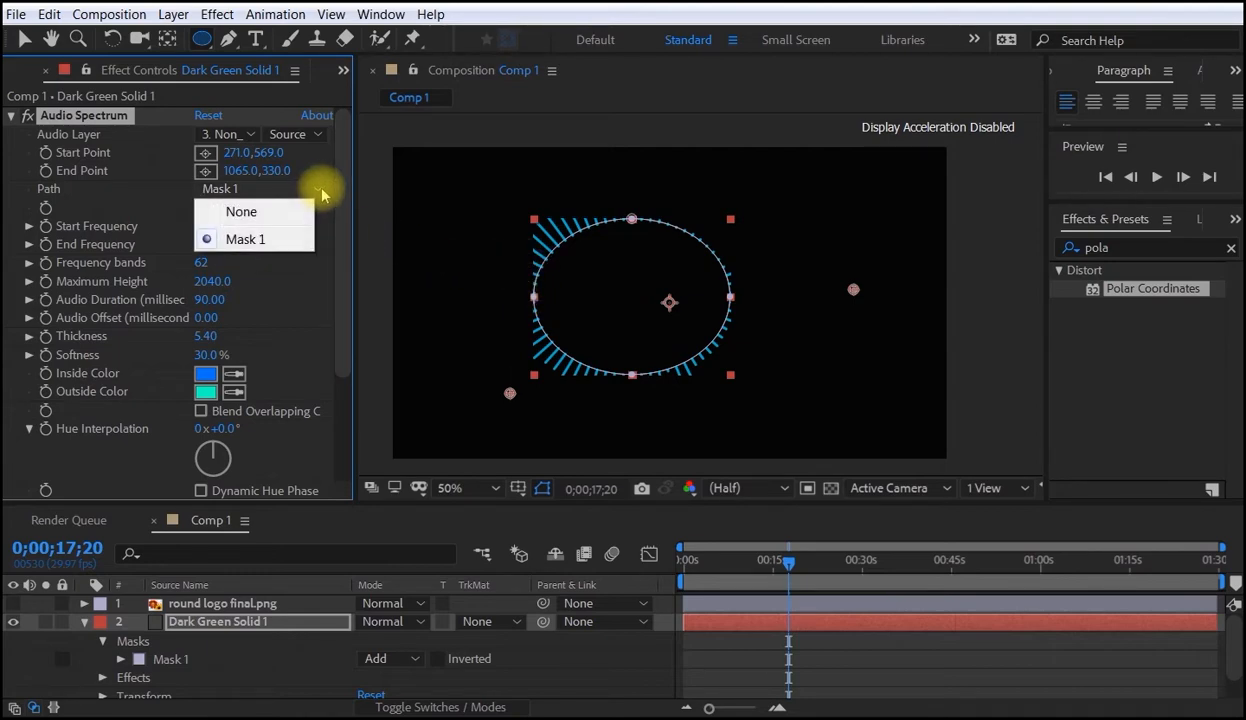
left_click(266, 240)
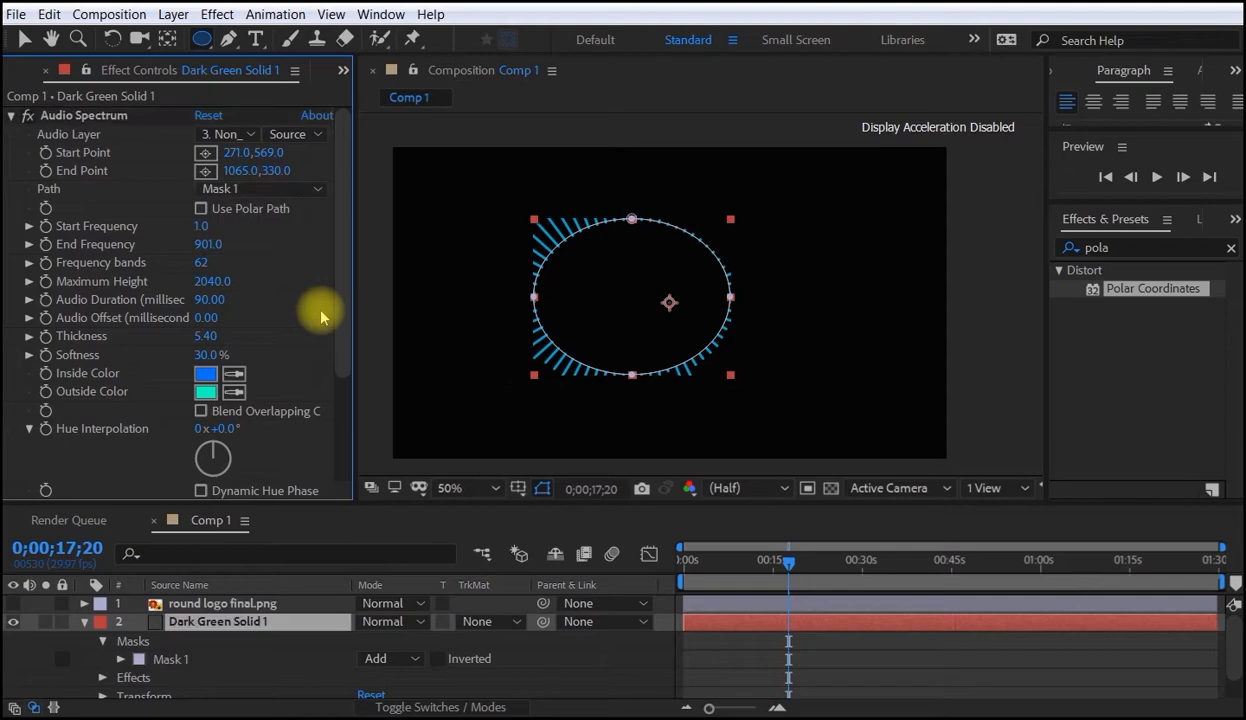
- Undo the path assignment, the mask and the last Start Point changes, and switch back to the Selection tool
key("ctrl+z")
key("ctrl+z")
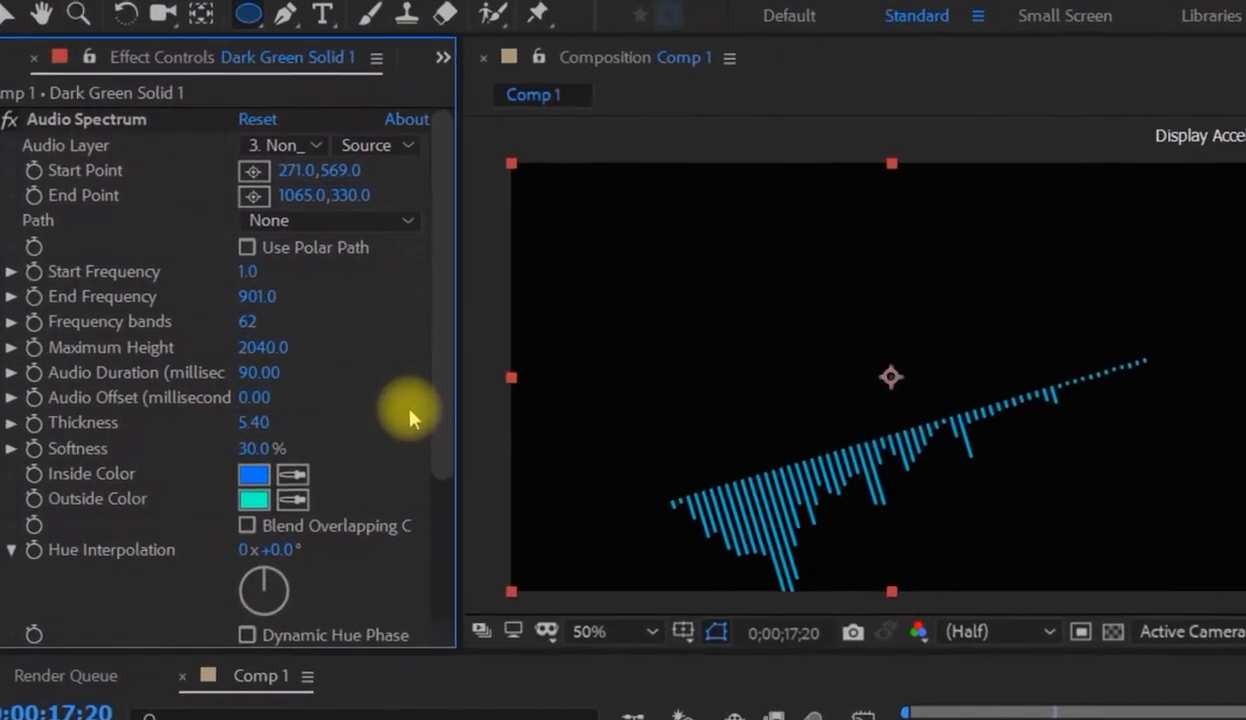
key("ctrl+z")
key("ctrl+z")
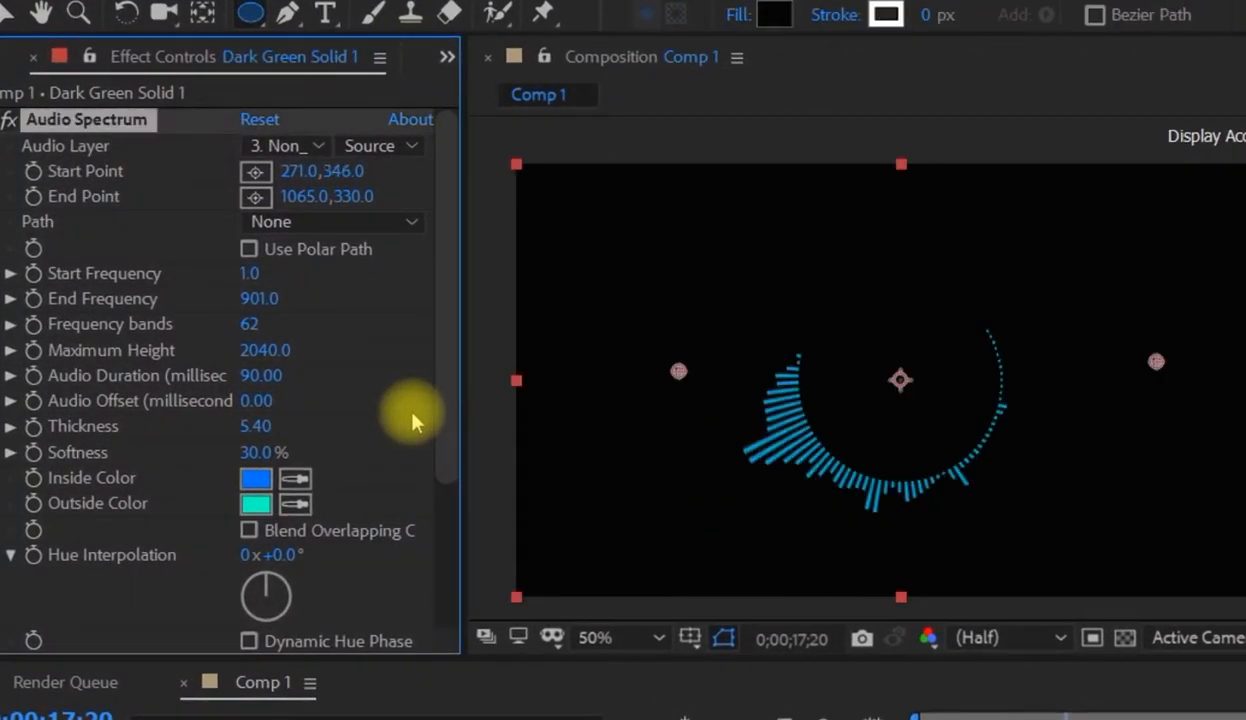
key("ctrl+z")
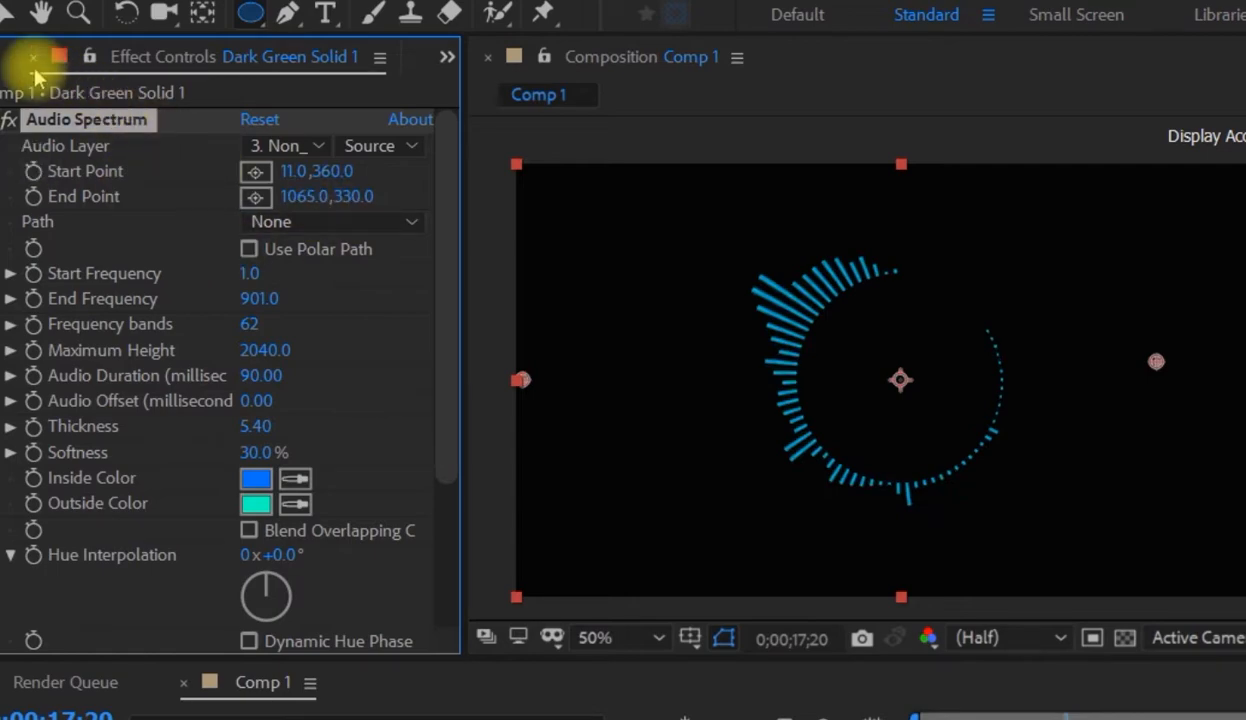
left_click(5, 14)
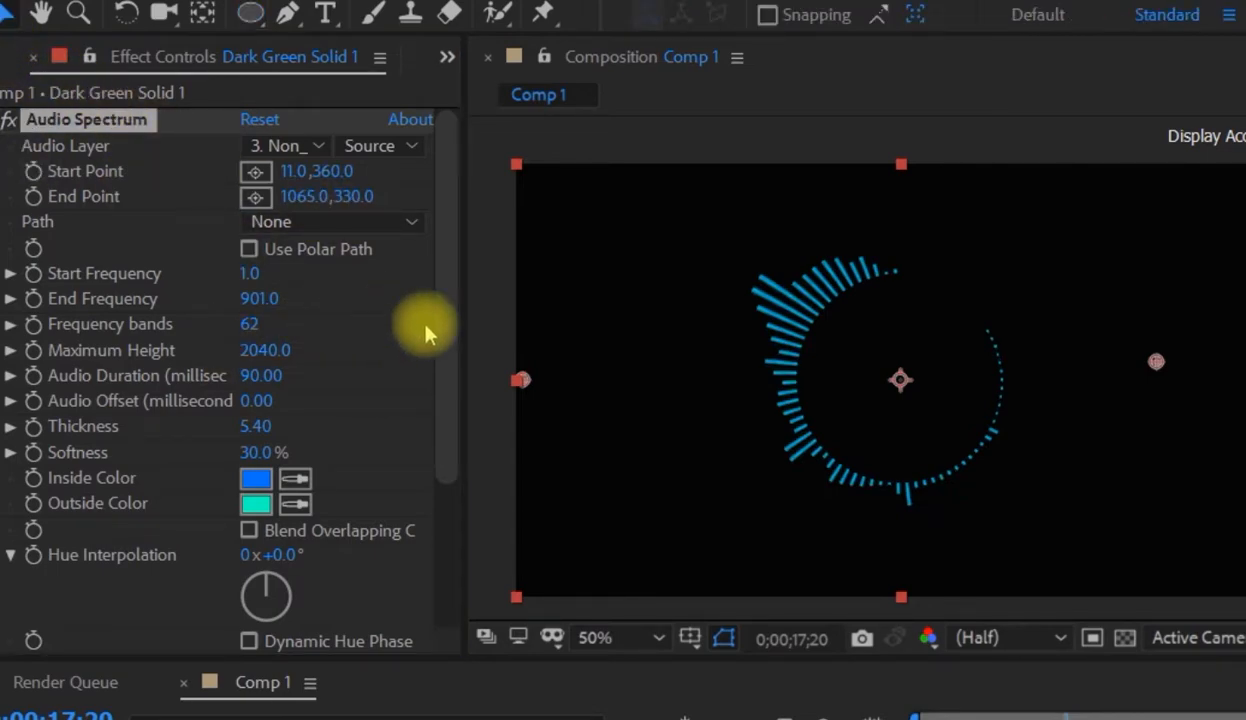
- Turn on Use Polar Path for the Audio Spectrum, switch it off again and deselect the layer
scroll(420, 370, "down", 4)
left_click_drag(453, 431, 453, 292)
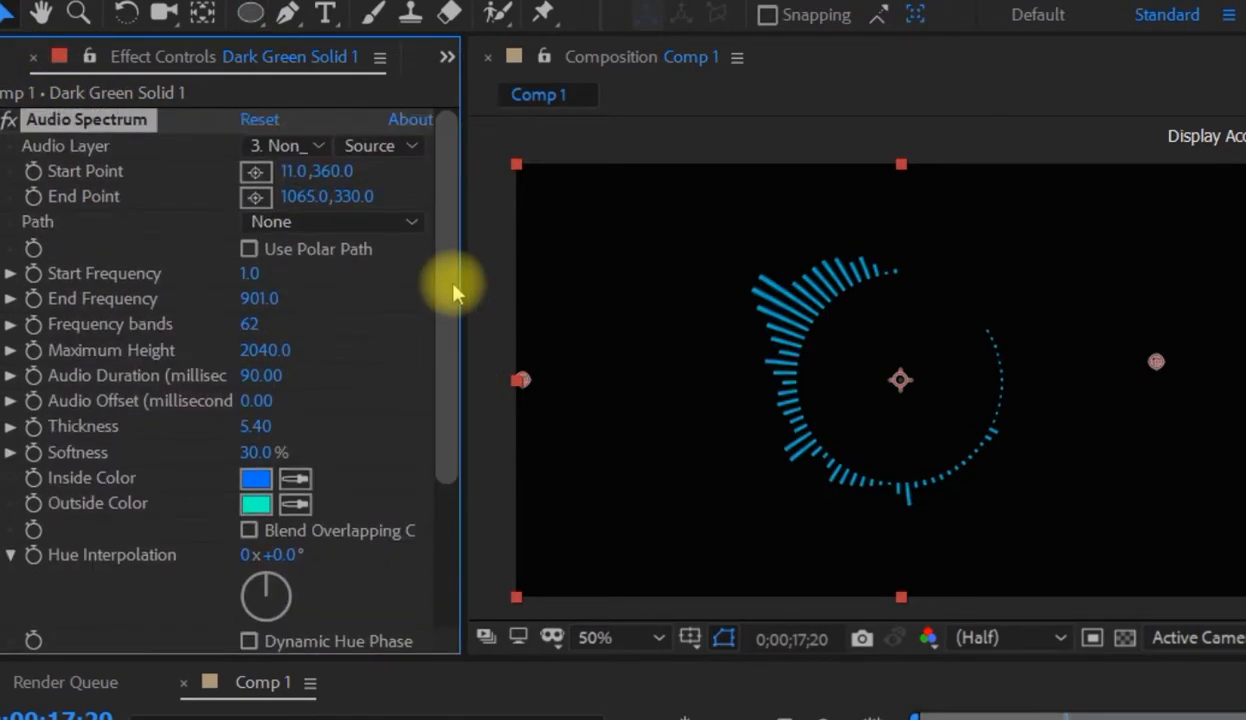
left_click(250, 251)
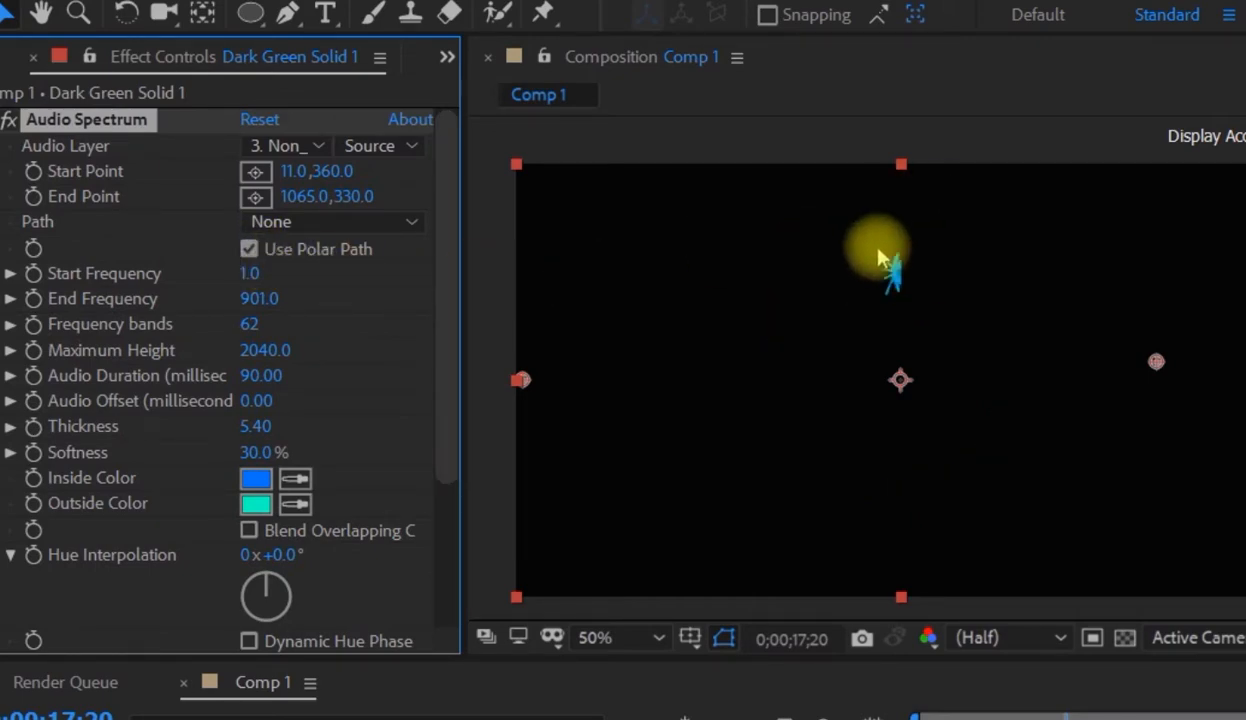
left_click(249, 249)
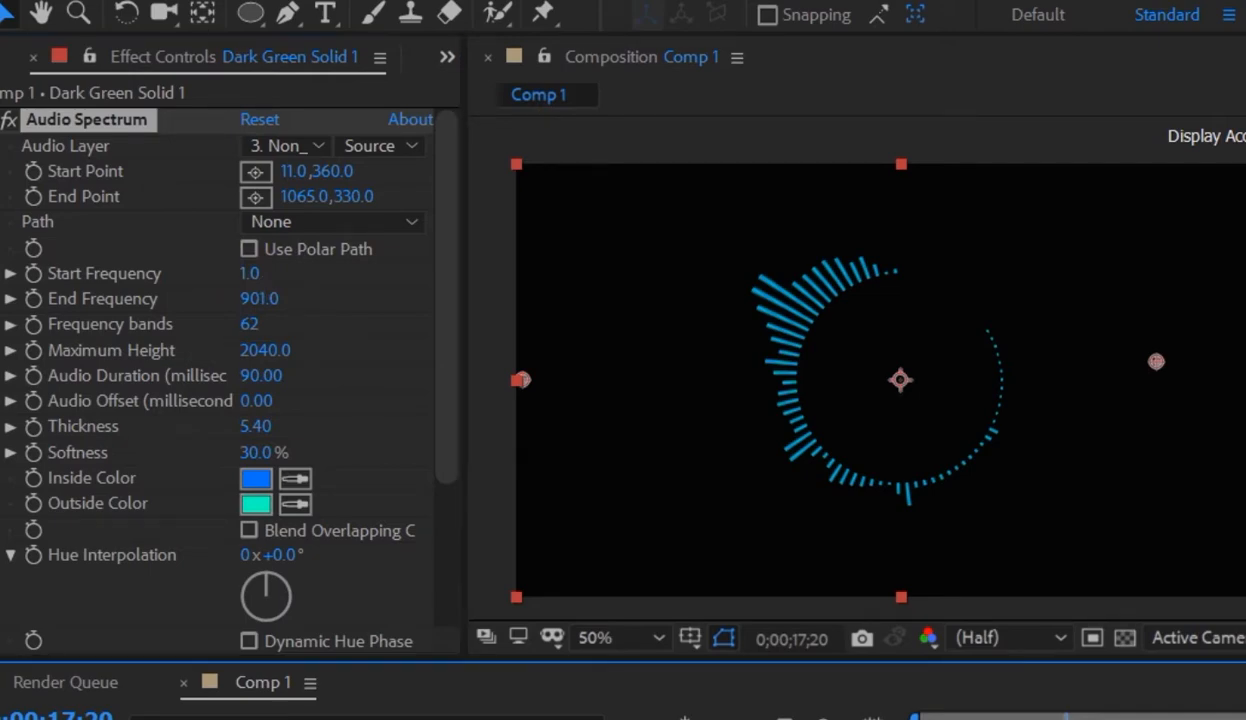
key("F2")
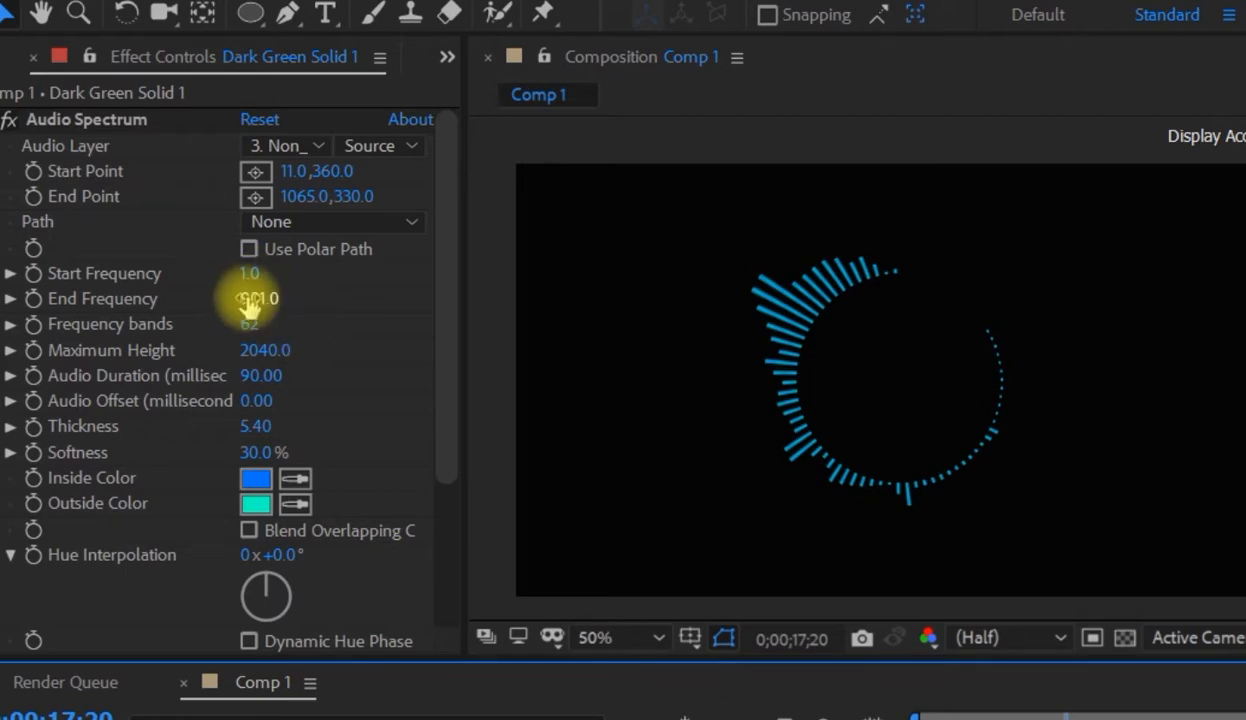
- Lower the Audio Spectrum's End Frequency to 401.0
left_click_drag(249, 305, 203, 339)
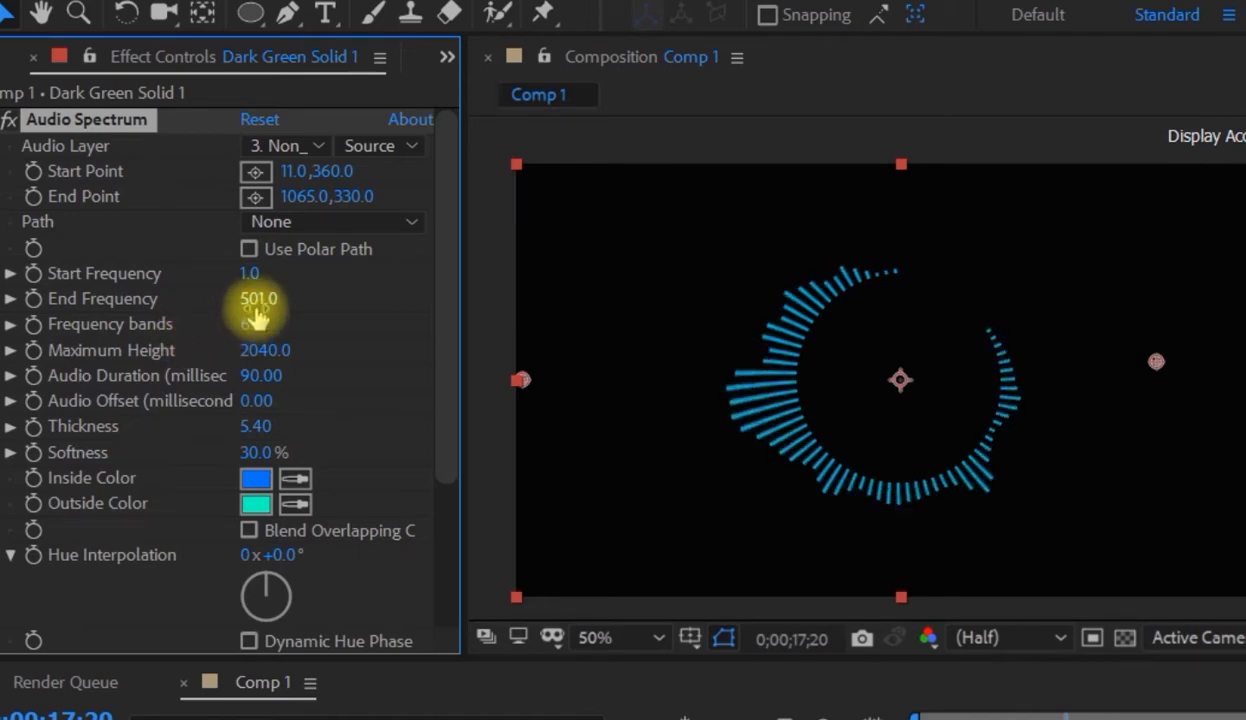
left_click_drag(250, 290, 271, 316)
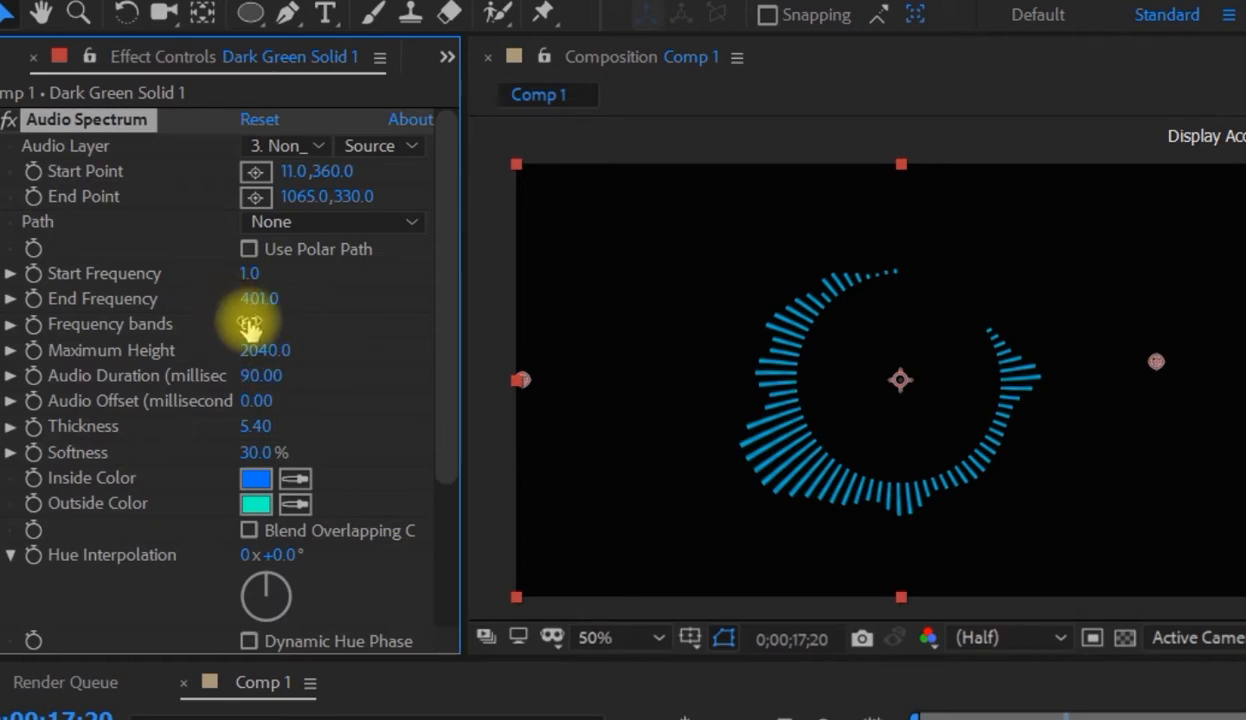
- Try Frequency bands values of 354 and 10, and settle on 41 with the current time at 0;00;21;14
left_click_drag(245, 326, 689, 321)
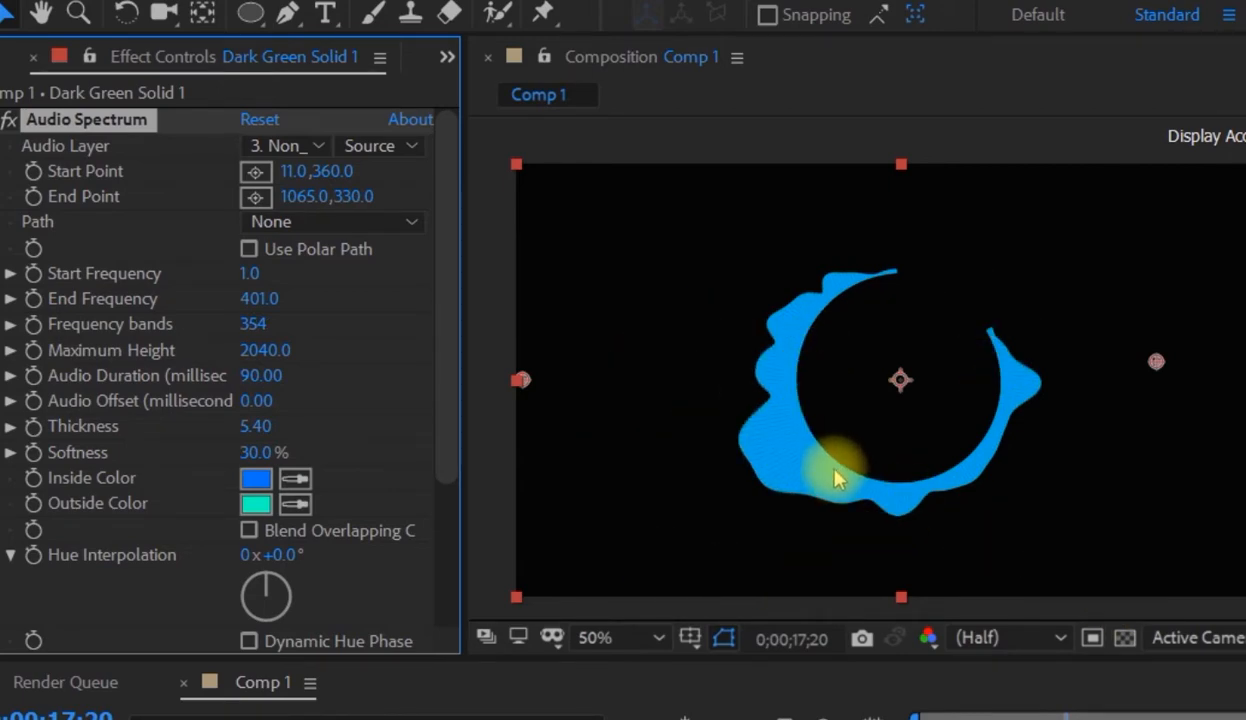
left_click_drag(257, 326, 5, 320)
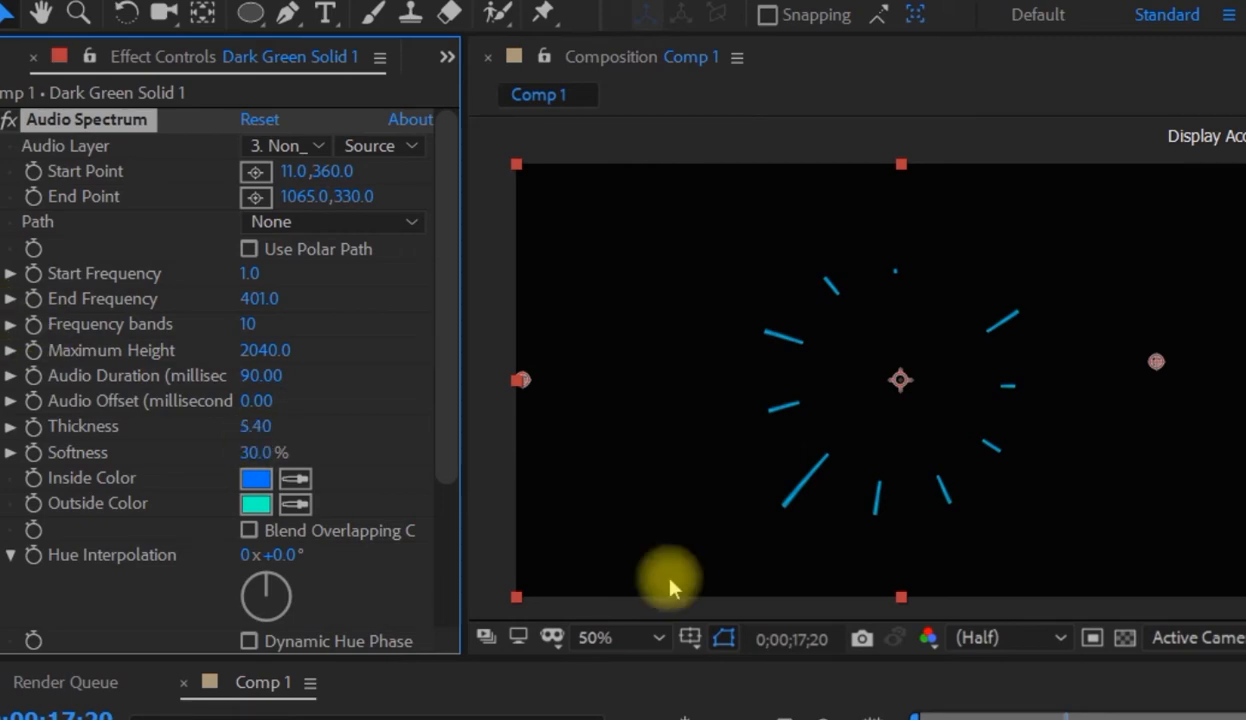
left_click_drag(1040, 712, 1097, 716)
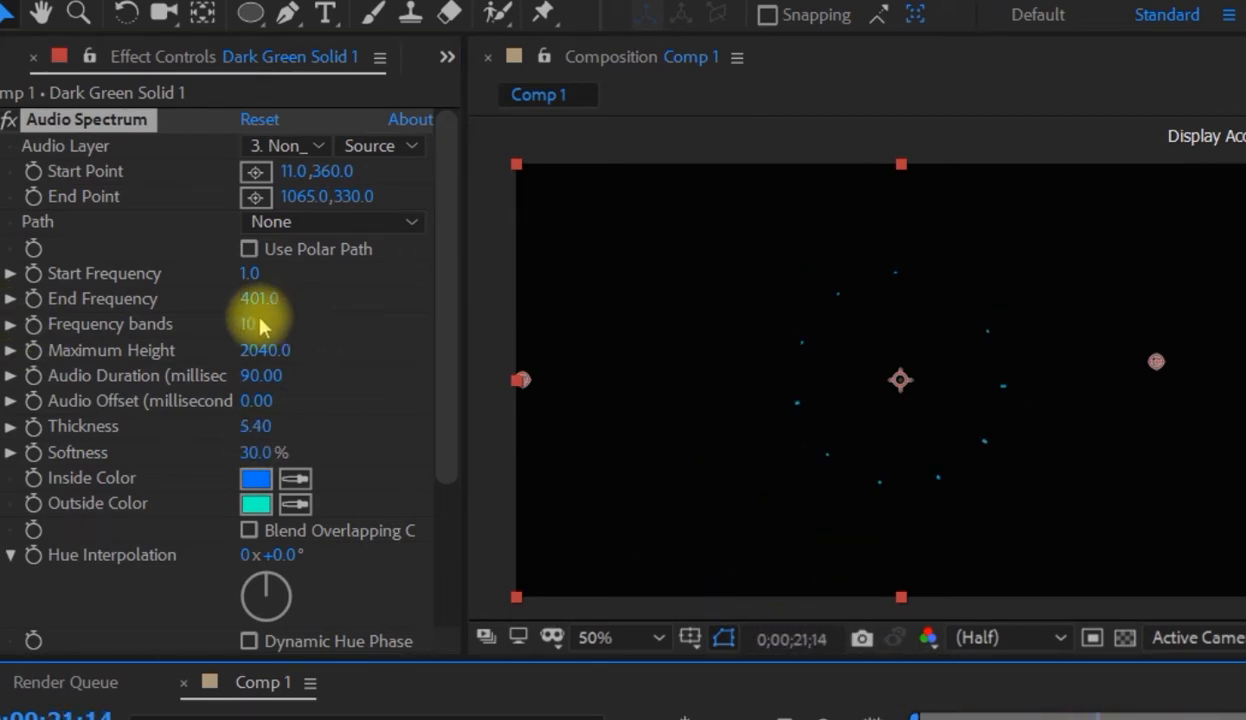
left_click_drag(253, 321, 298, 317)
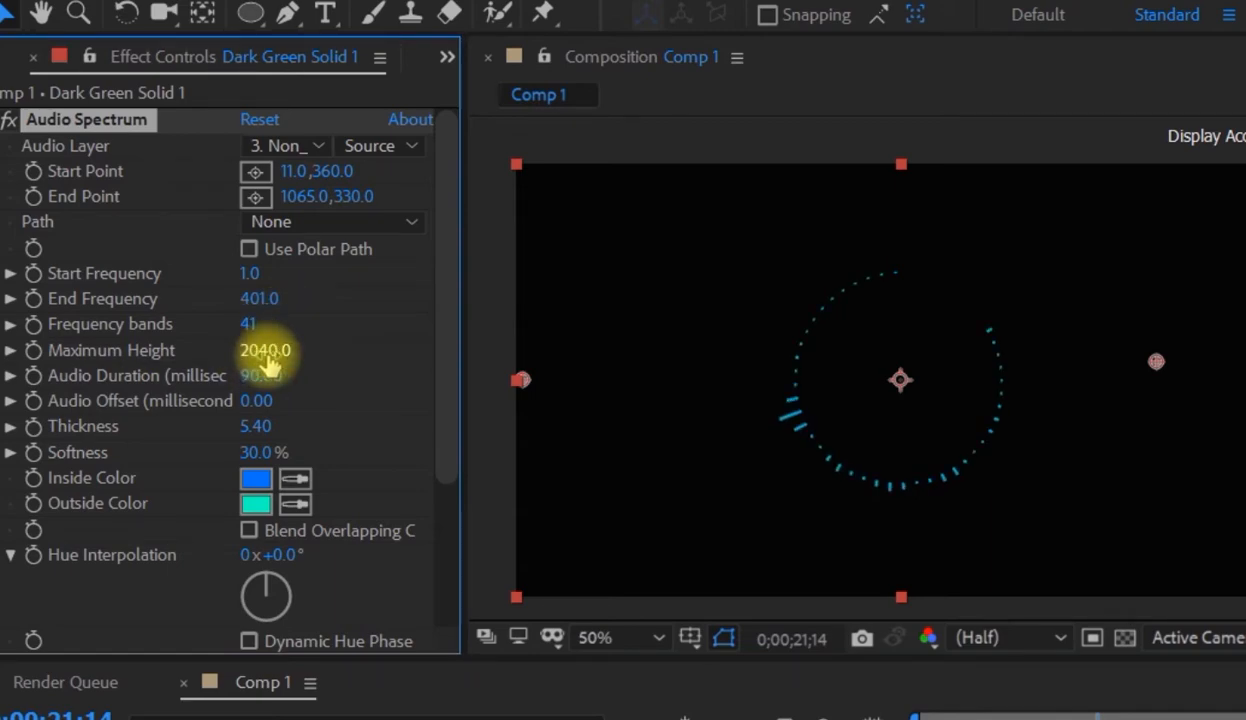
- Raise the Audio Spectrum's Maximum Height to 11530.0 and reduce it to a final 7710.0
left_click_drag(268, 365, 1077, 299)
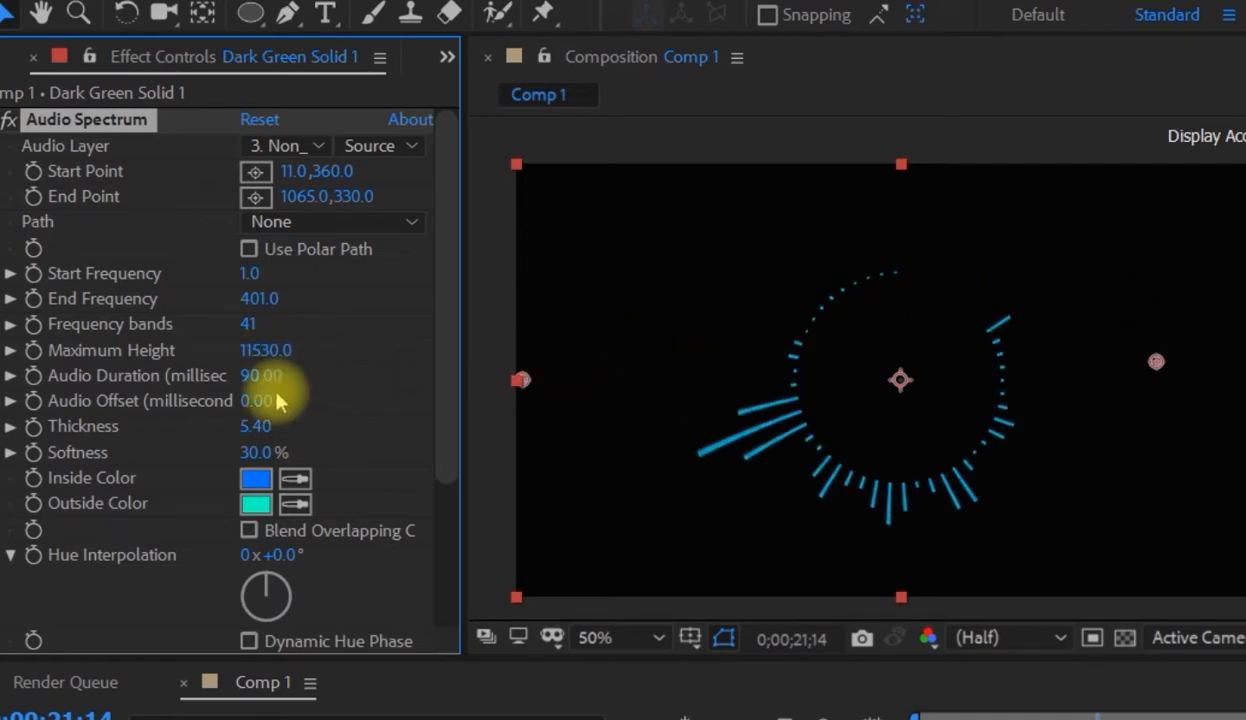
left_click_drag(283, 355, 4, 356)
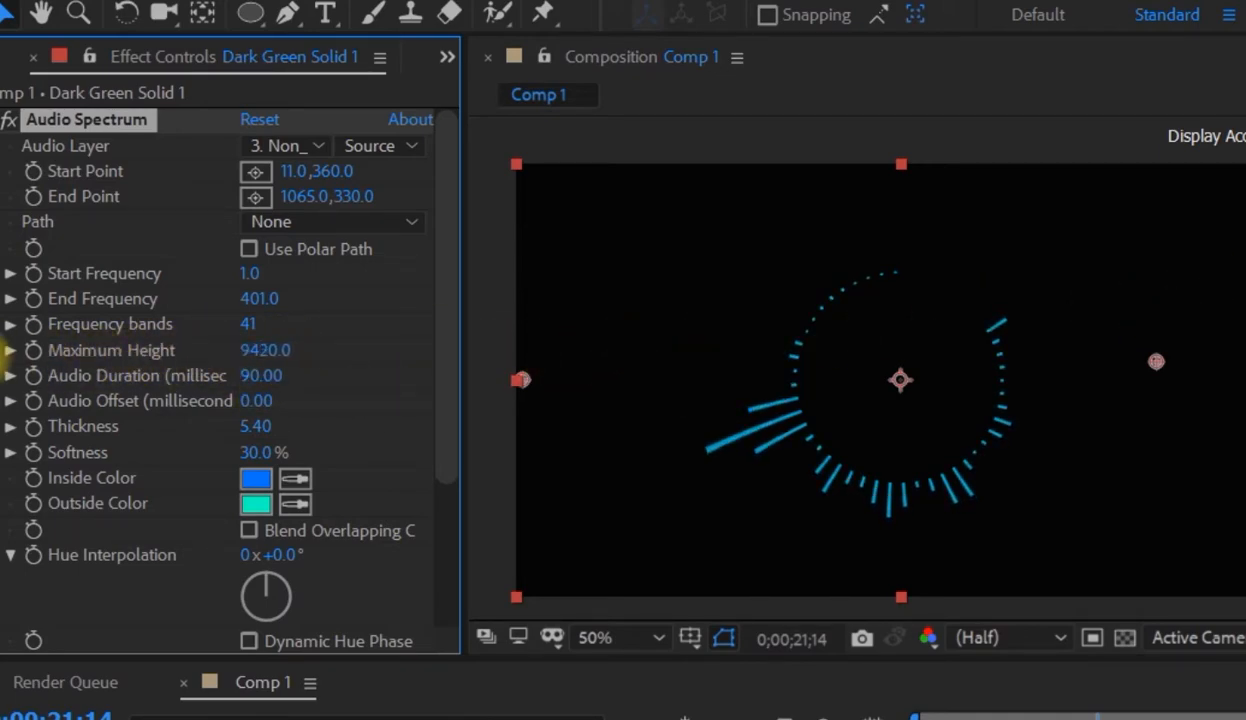
left_click_drag(264, 350, 45, 383)
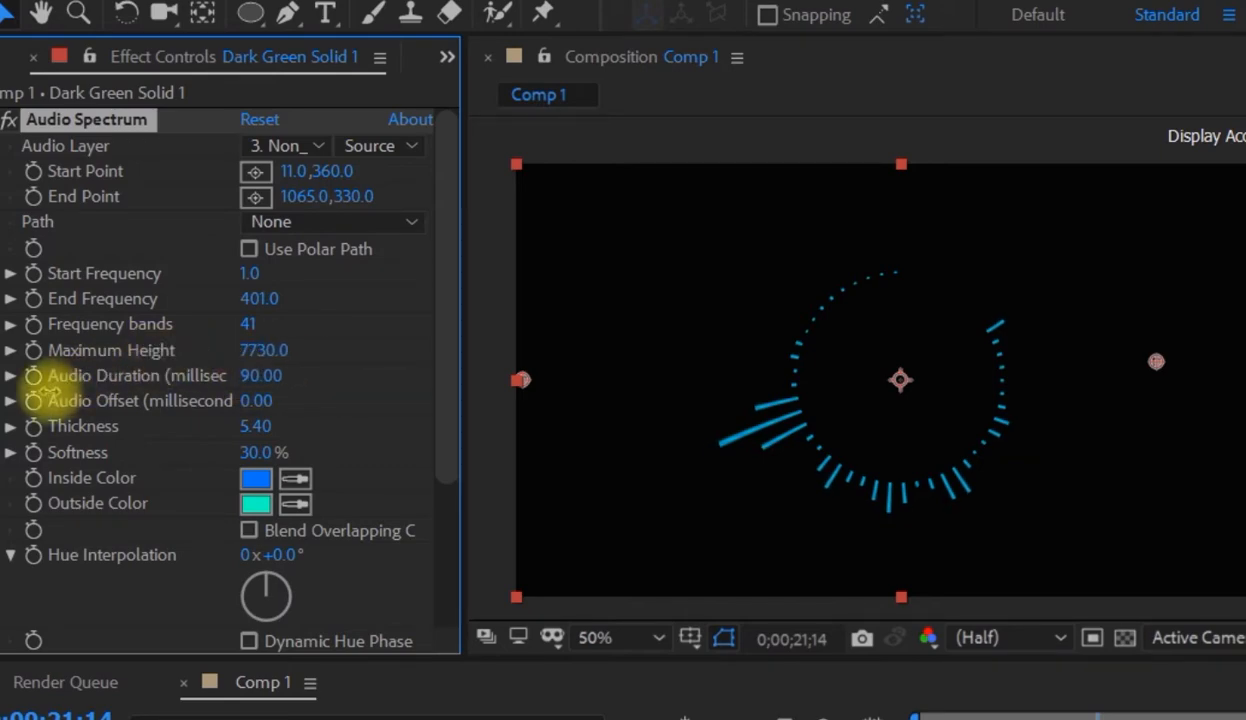
left_click(262, 349)
left_click(318, 374)
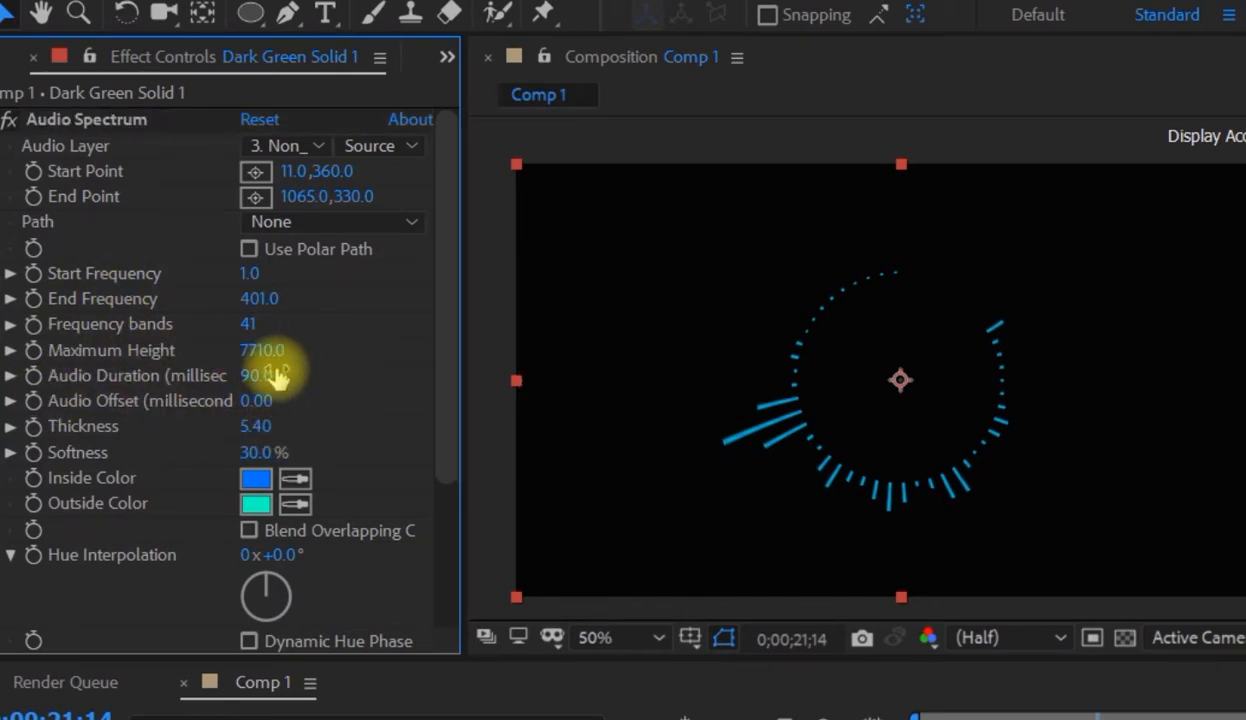
- Try an Audio Duration of 80.00 milliseconds and set it to 120.00
mouse_move(268, 378)
left_mouse_down()
mouse_move(298, 373)
mouse_move(268, 376)
left_mouse_up()
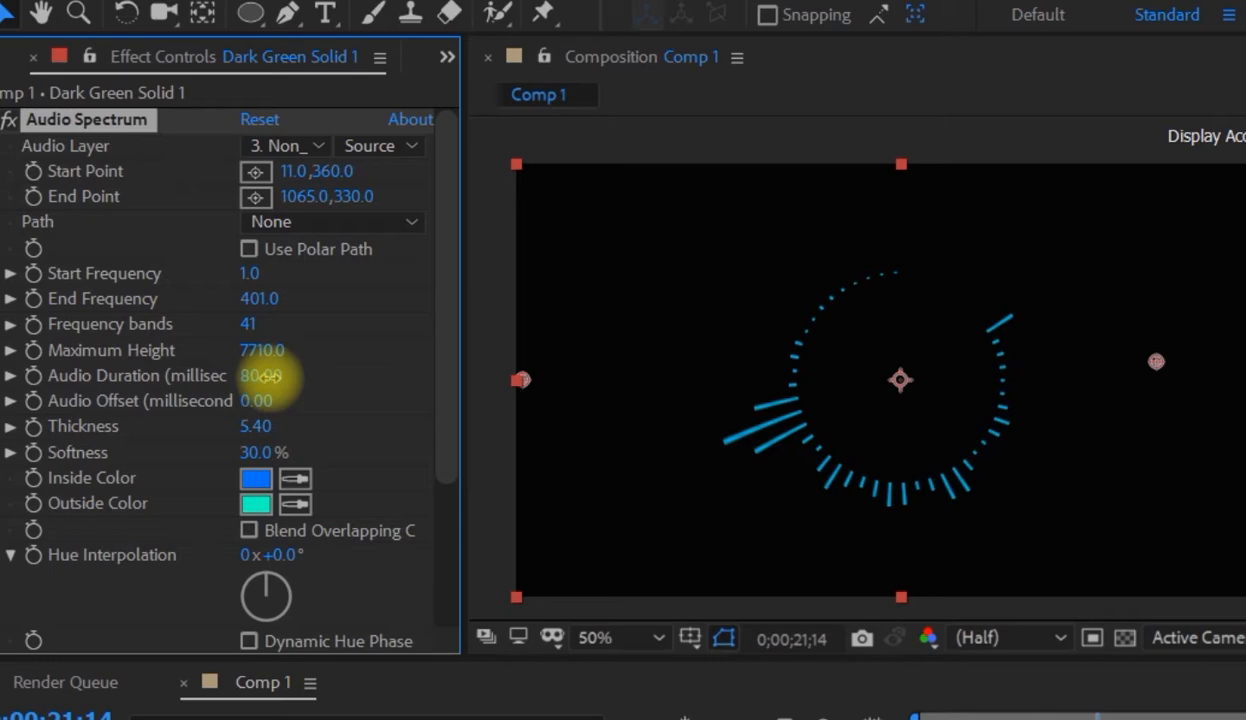
mouse_move(263, 376)
left_mouse_down()
mouse_move(292, 377)
mouse_move(274, 380)
left_mouse_up()
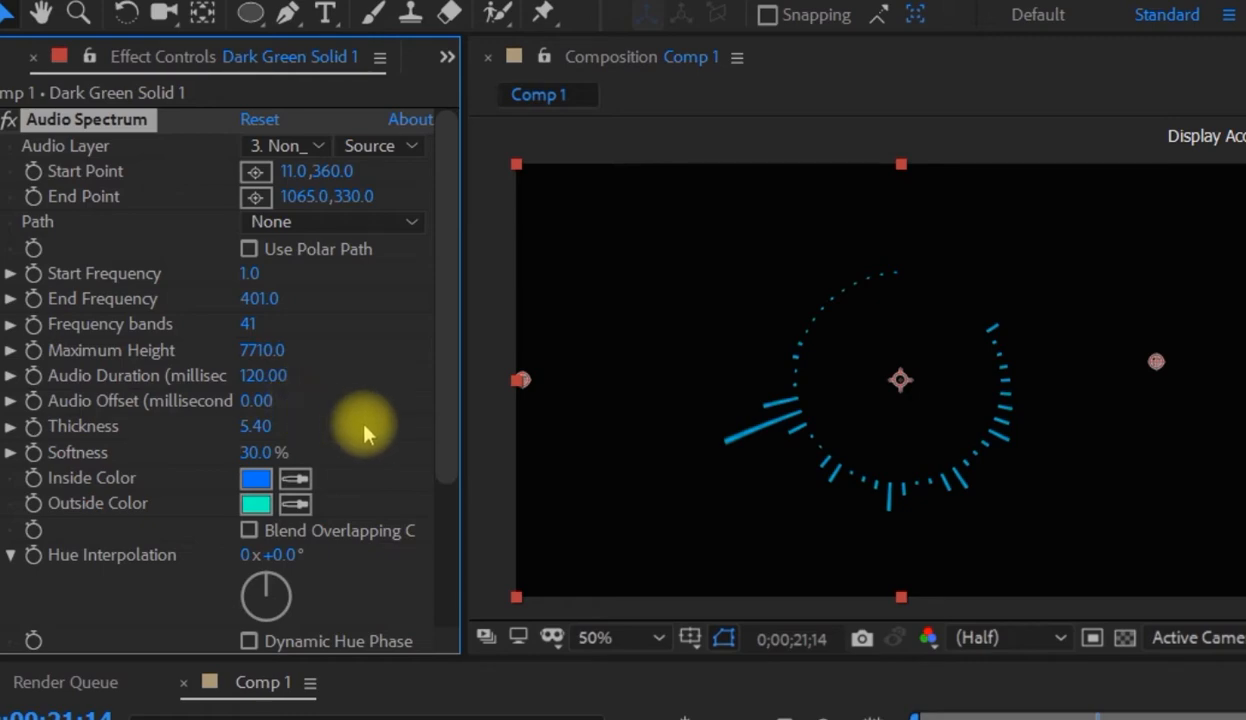
- Try an Audio Spectrum Thickness of 2.30 and raise it to 13.80
left_click(481, 457)
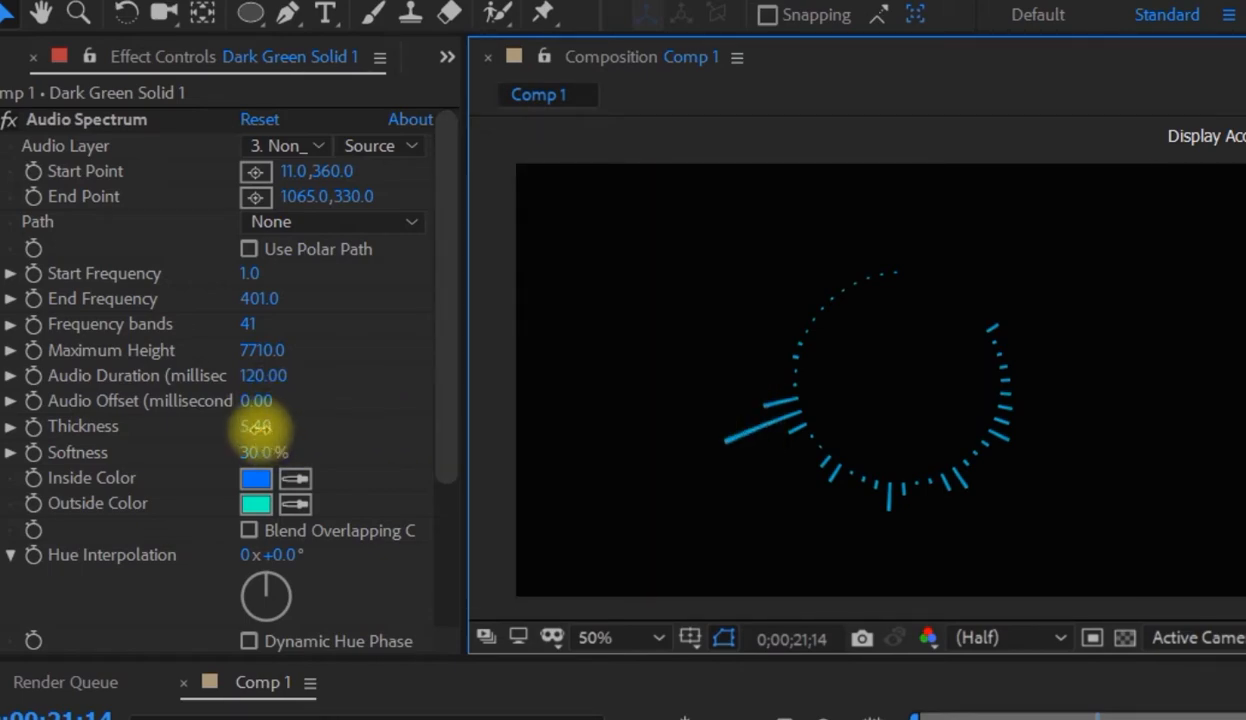
left_click_drag(258, 426, 195, 477)
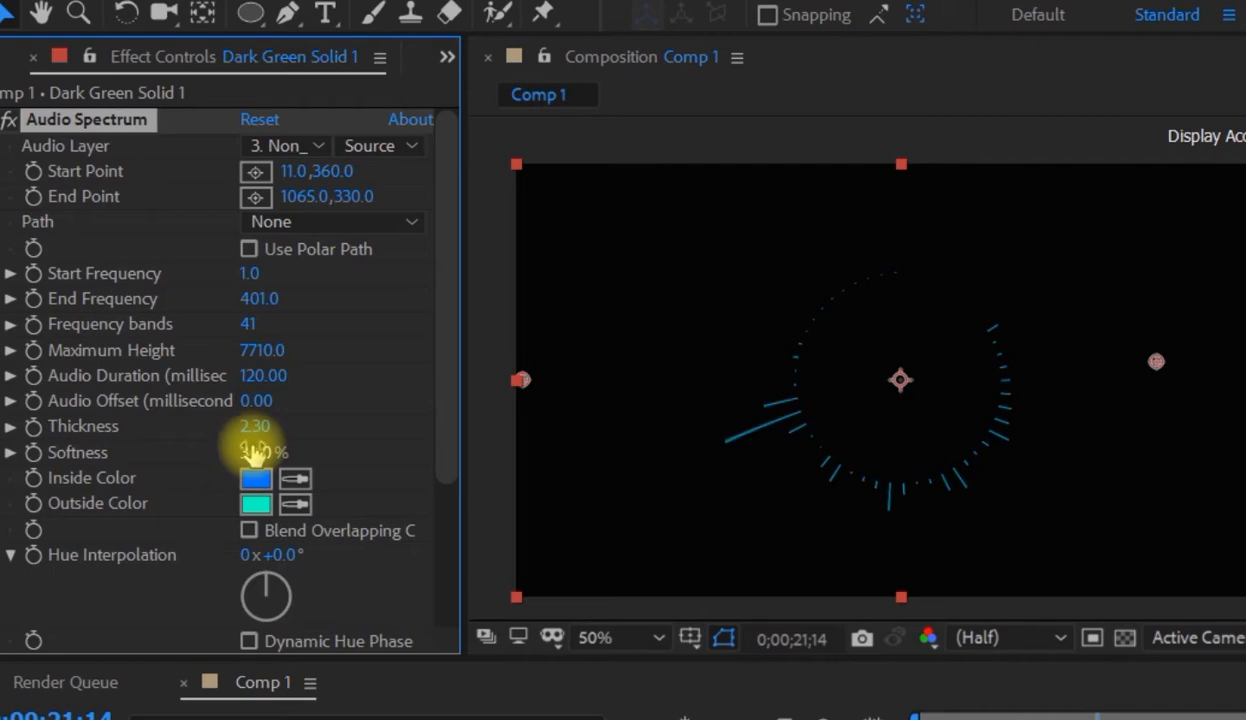
left_click_drag(259, 425, 445, 437)
- Reduce the Audio Spectrum's Softness to 0.0%
key("period")
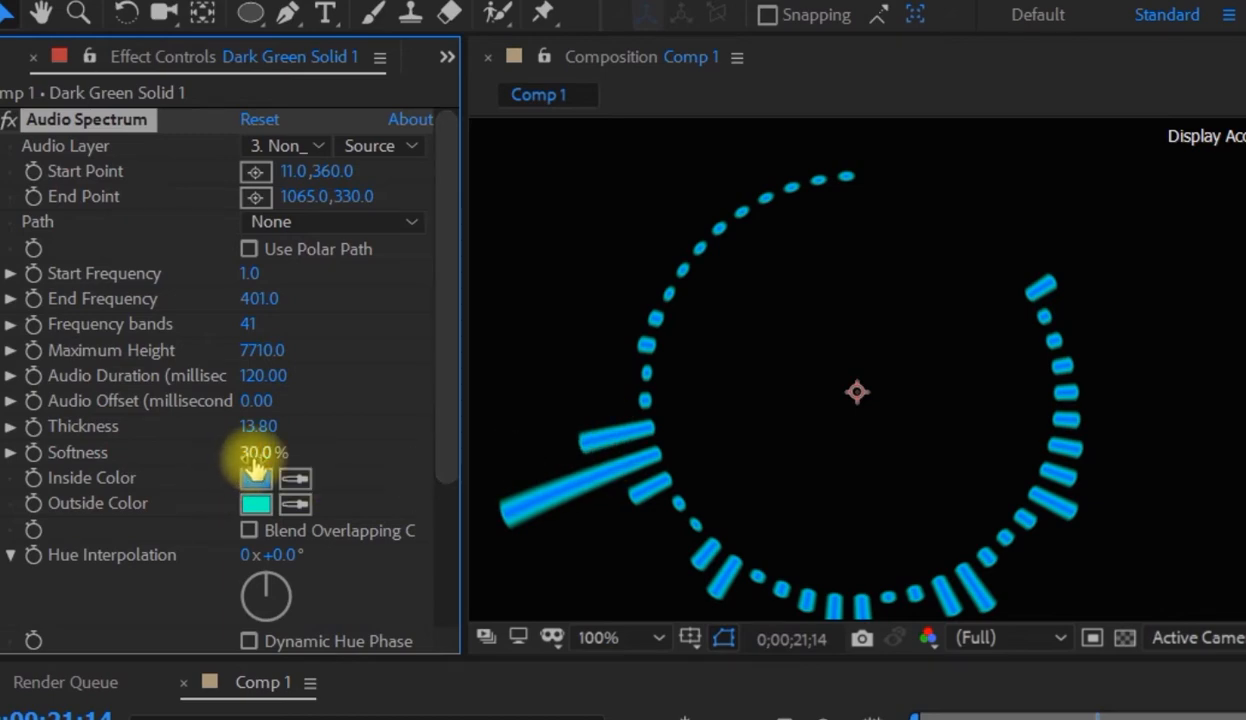
left_click_drag(256, 453, 105, 449)
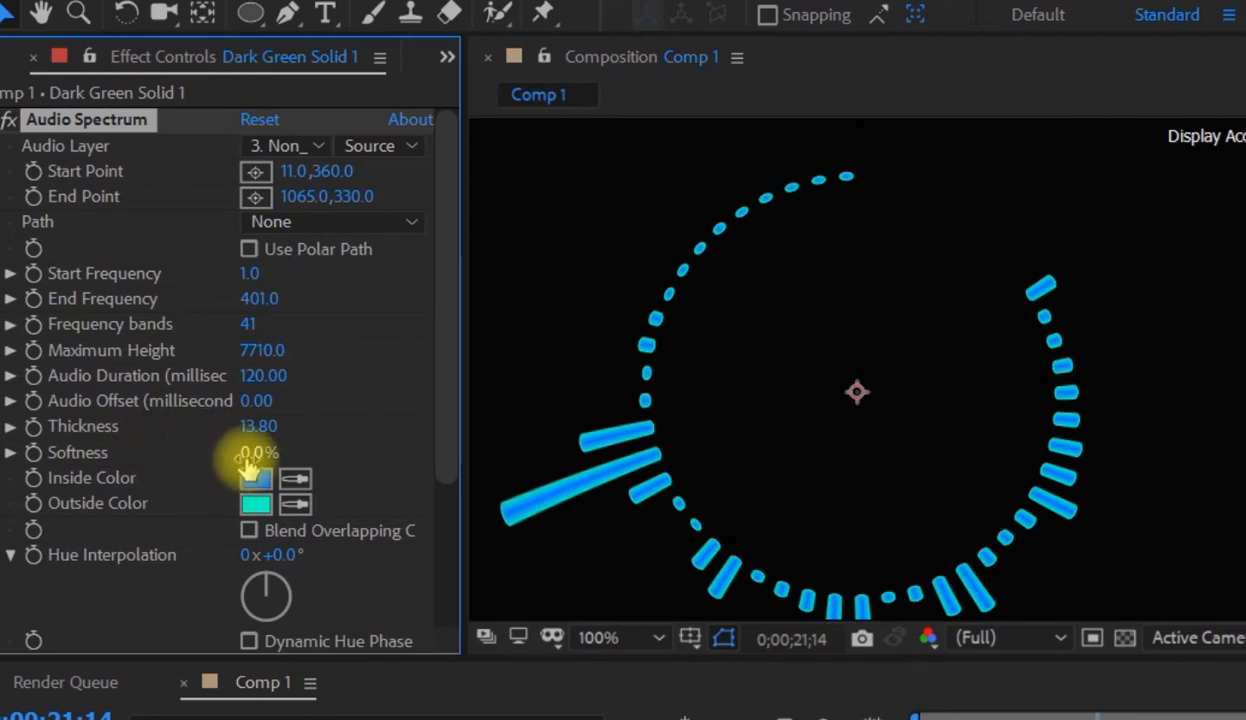
left_click_drag(240, 455, 155, 493)
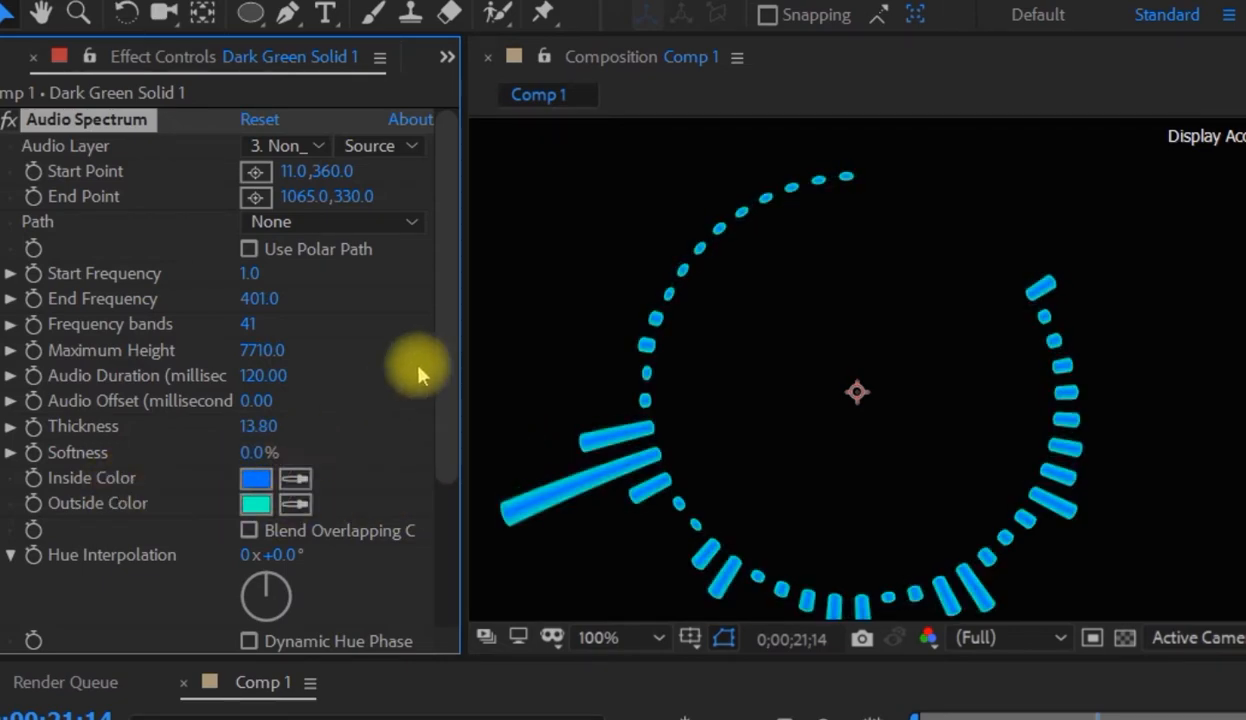
- Change the Audio Spectrum's Inside Color to bright purple and its Outside Color to red, FF0000
left_click(255, 480)
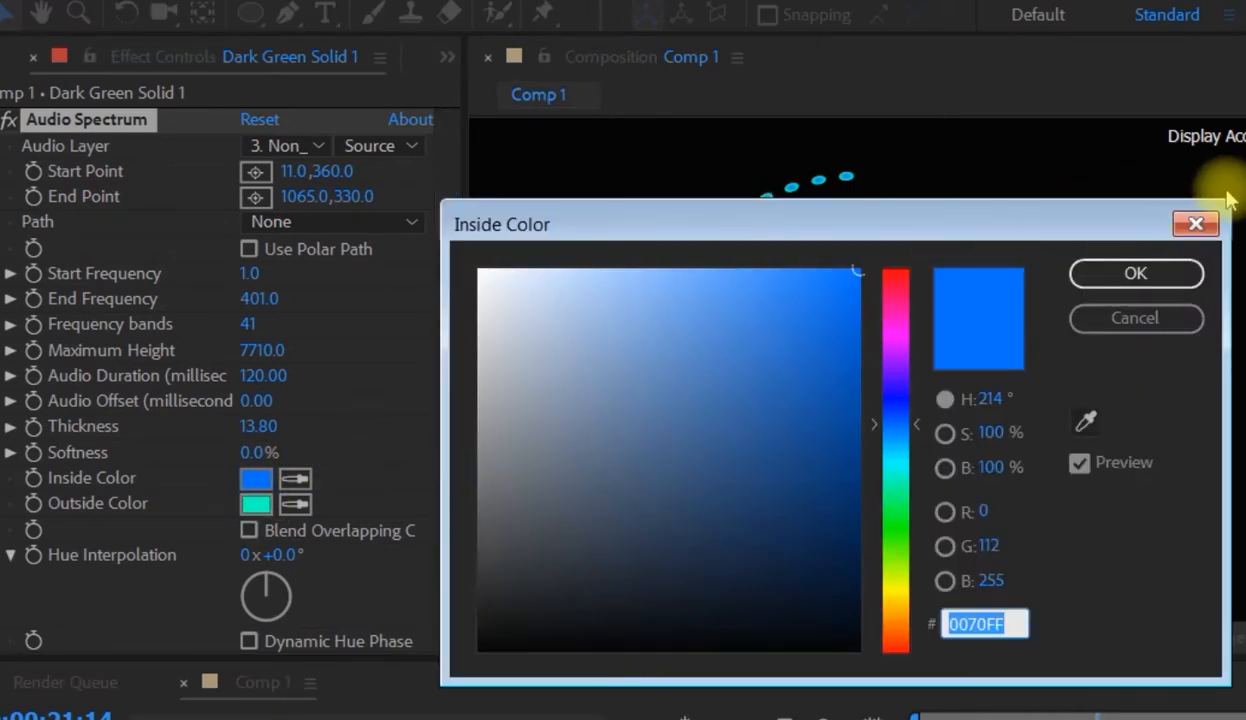
left_click_drag(900, 418, 920, 345)
left_click(1140, 273)
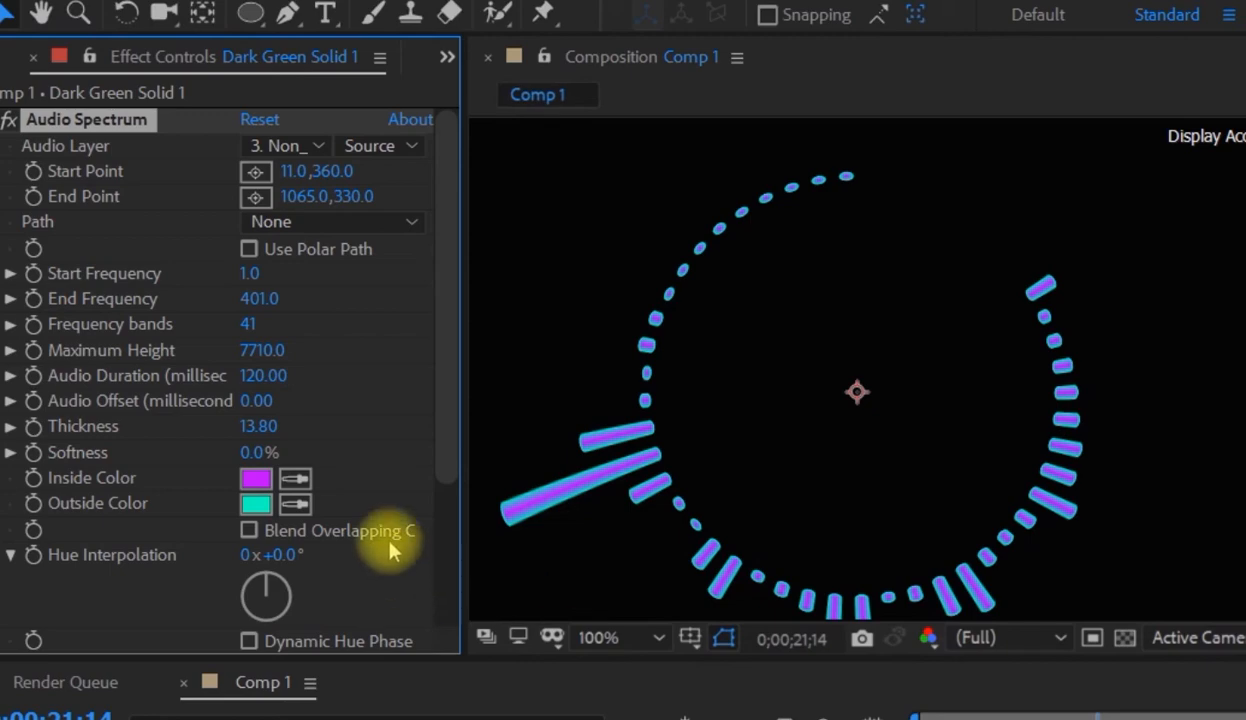
left_click(255, 503)
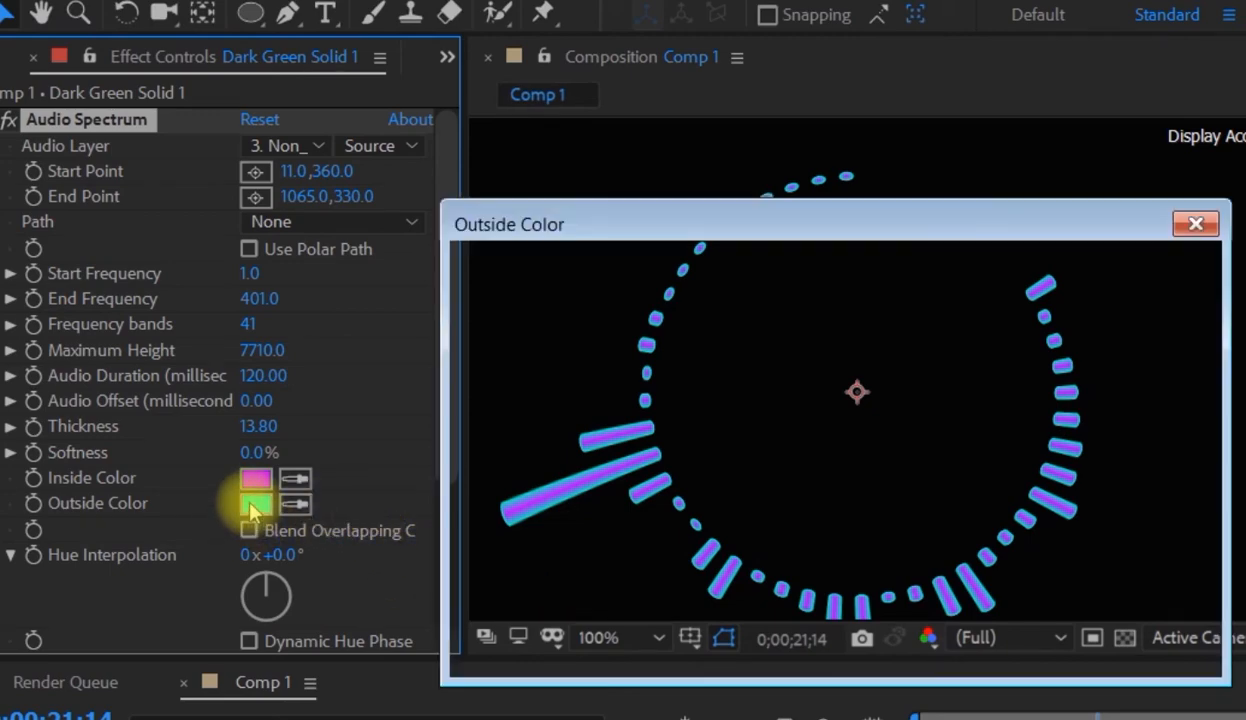
left_click_drag(886, 636, 885, 662)
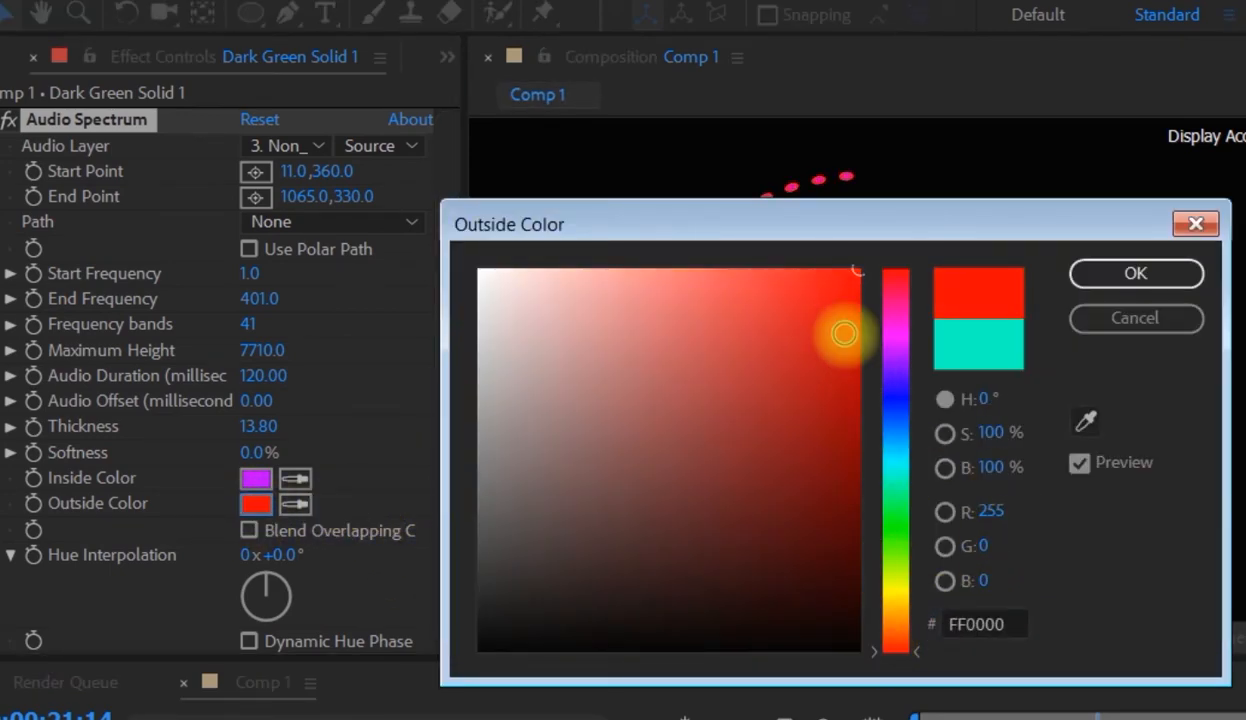
left_click(1140, 273)
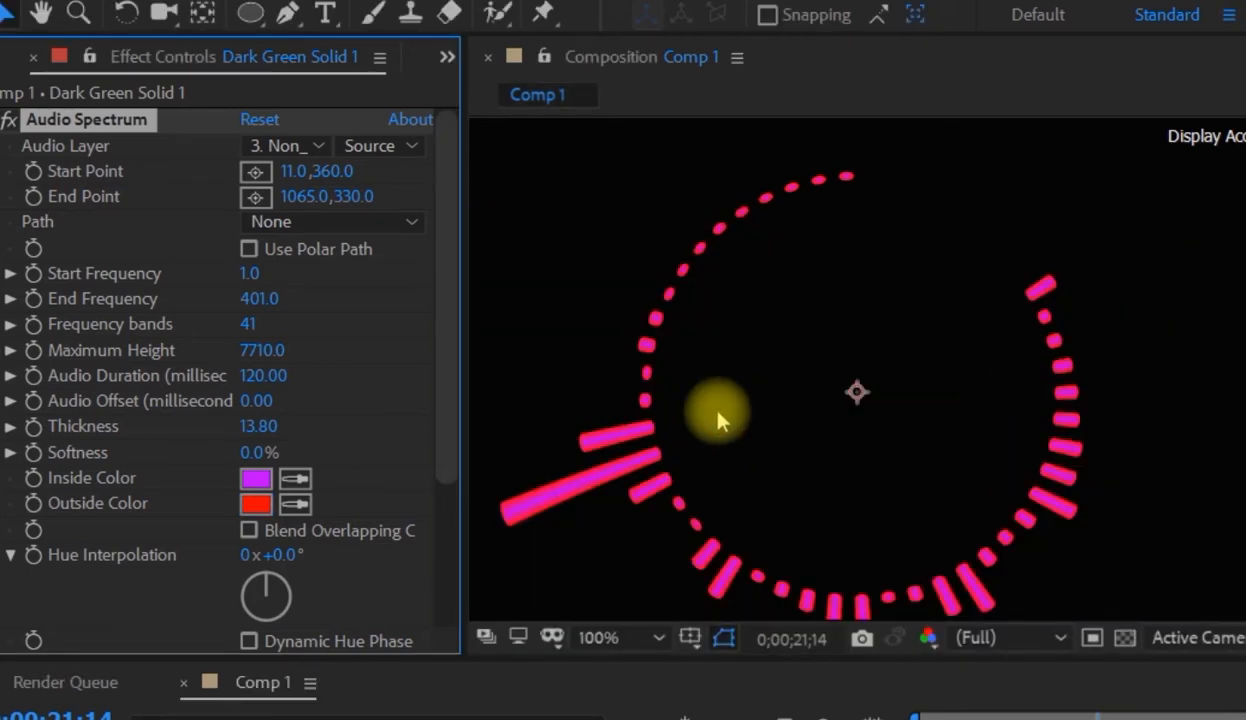
key("comma")
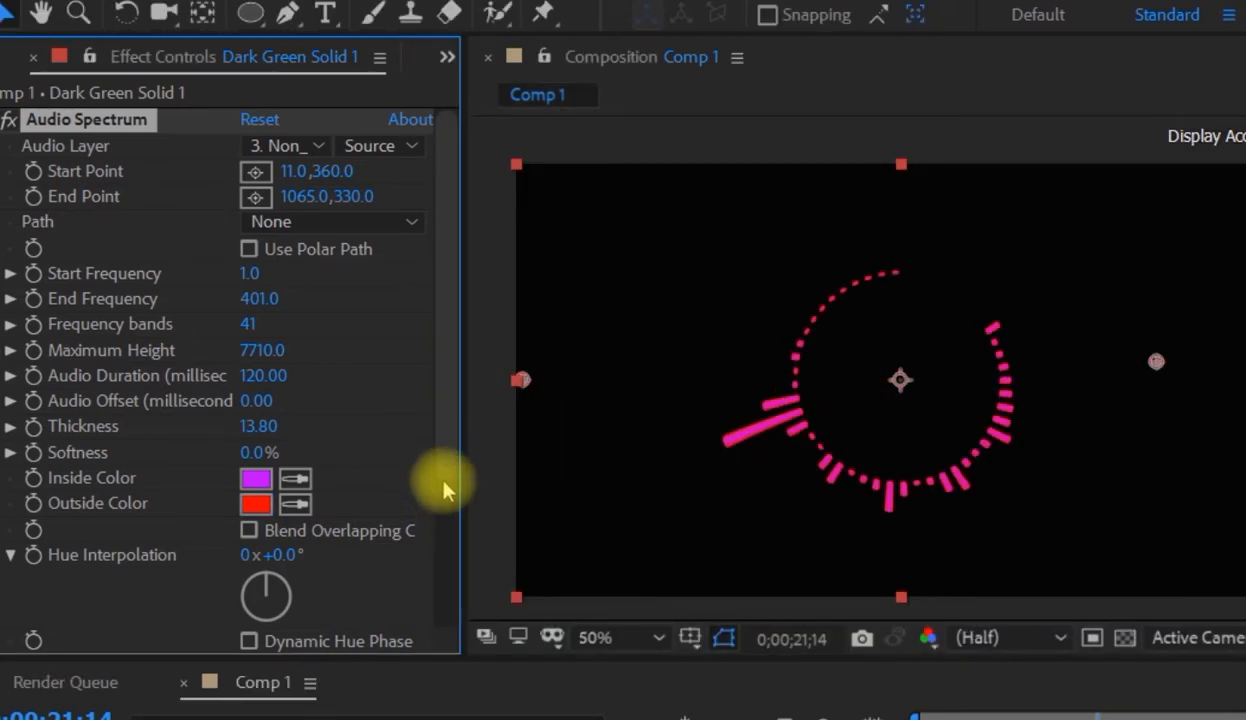
- Try rotating the Audio Spectrum's Hue Interpolation for a multicoloured ring, and reset it to 0 degrees
left_click_drag(445, 409, 455, 522)
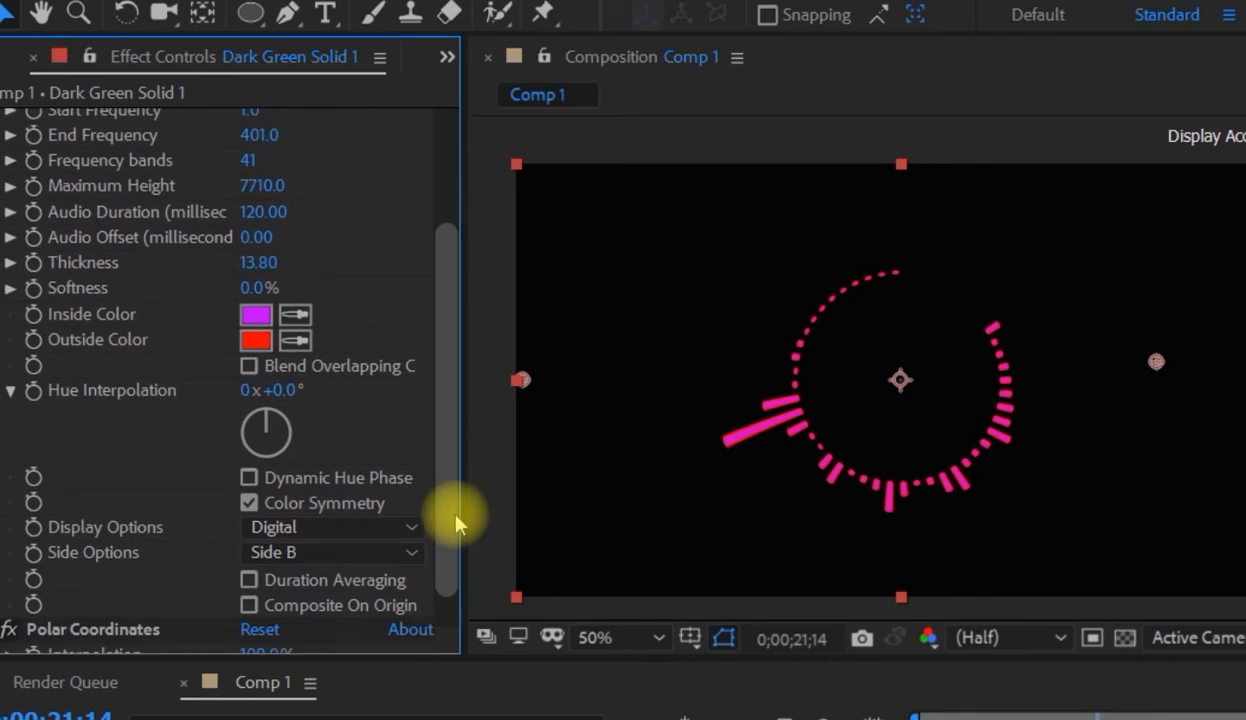
scroll(445, 462, "down", 1)
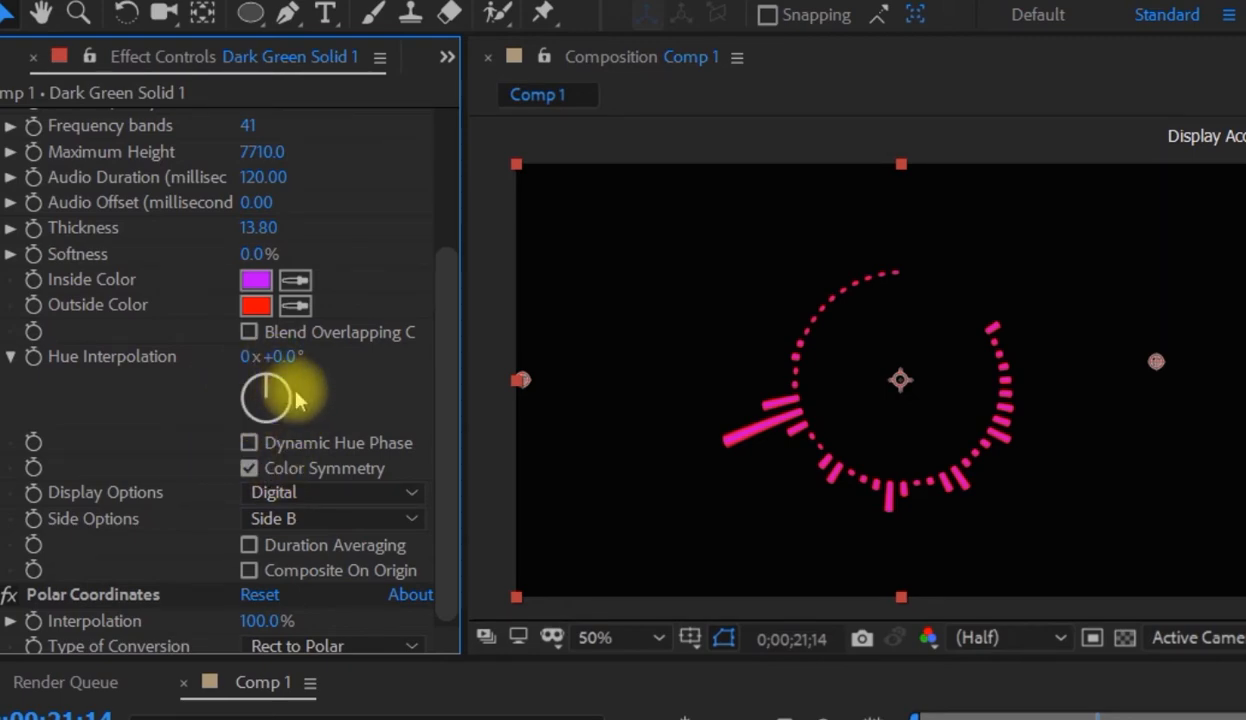
left_click_drag(297, 396, 270, 360)
left_click(284, 355)
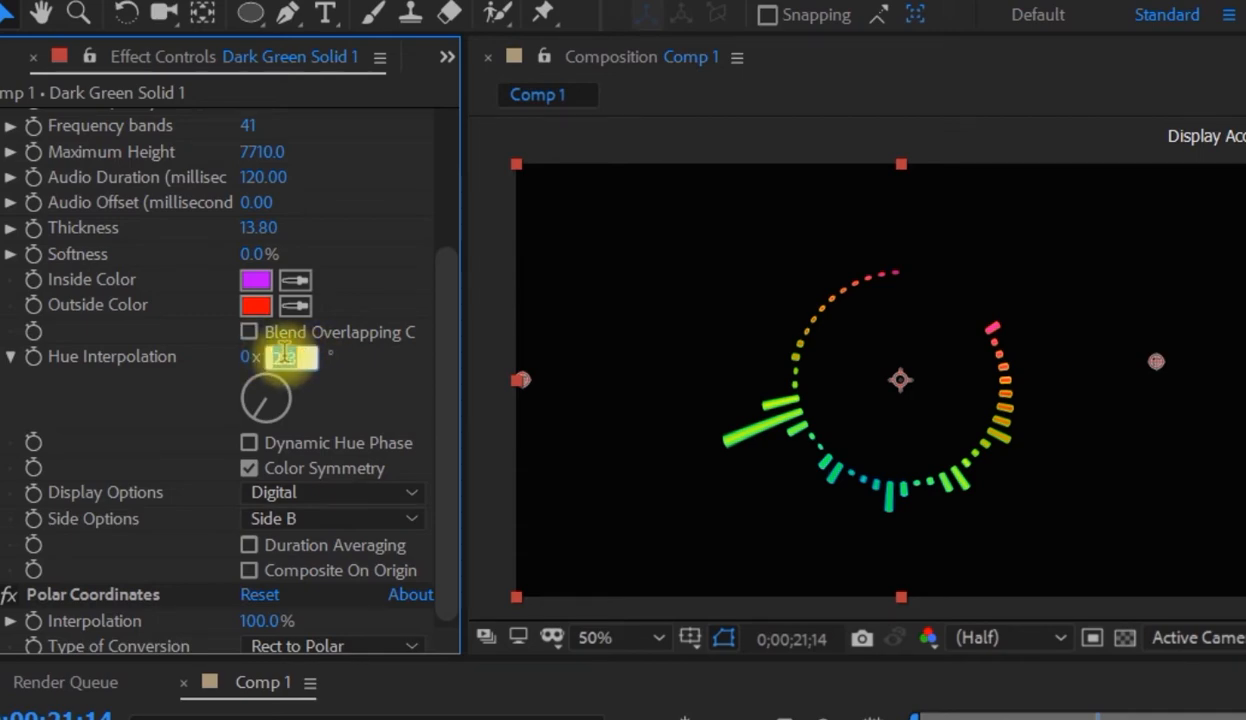
type("0")
key("Return")
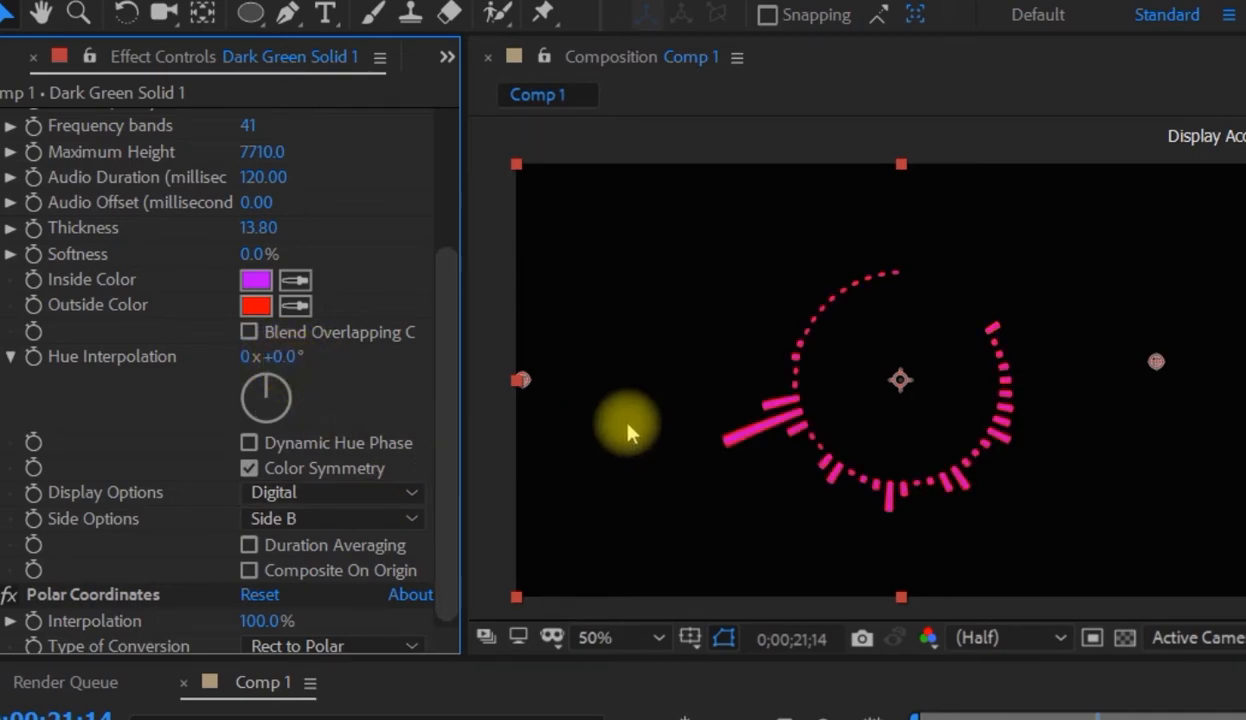
- Try the Audio Spectrum with Dynamic Hue Phase enabled, and leave both Dynamic Hue Phase and Color Symmetry switched off
scroll(386, 310, "down", 1)
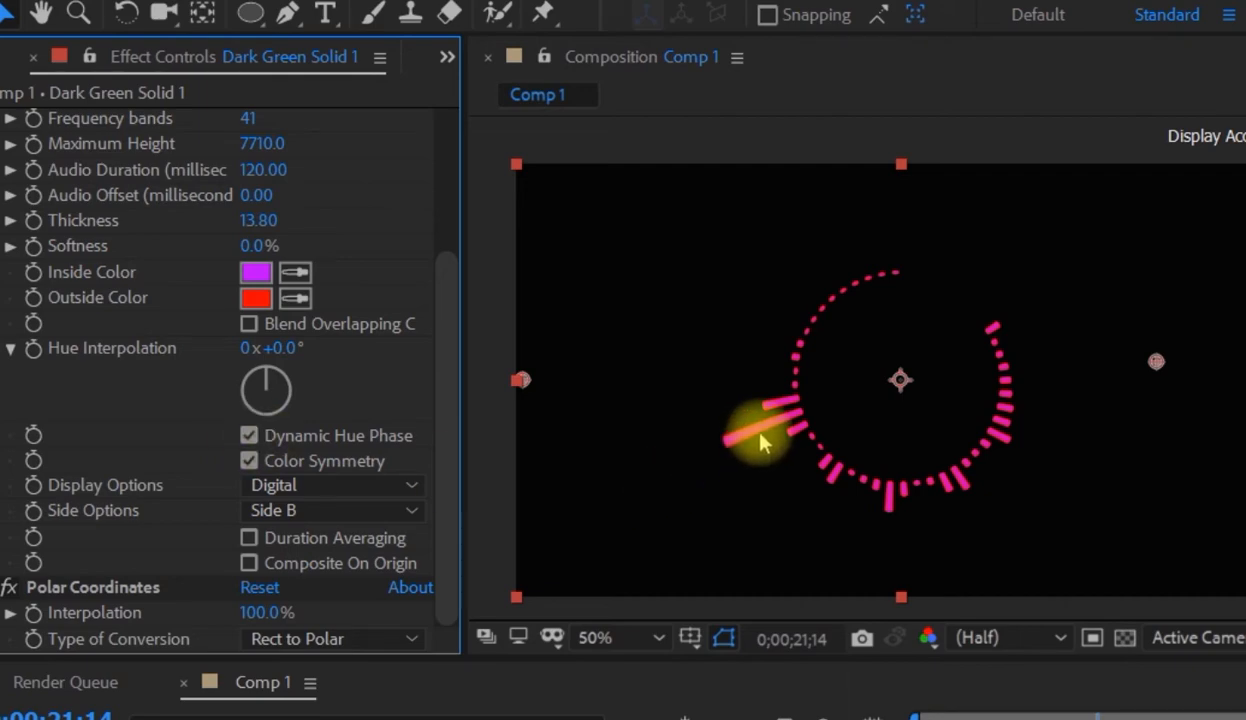
key("period")
key("h")
left_click_drag(714, 463, 648, 461)
key("v")
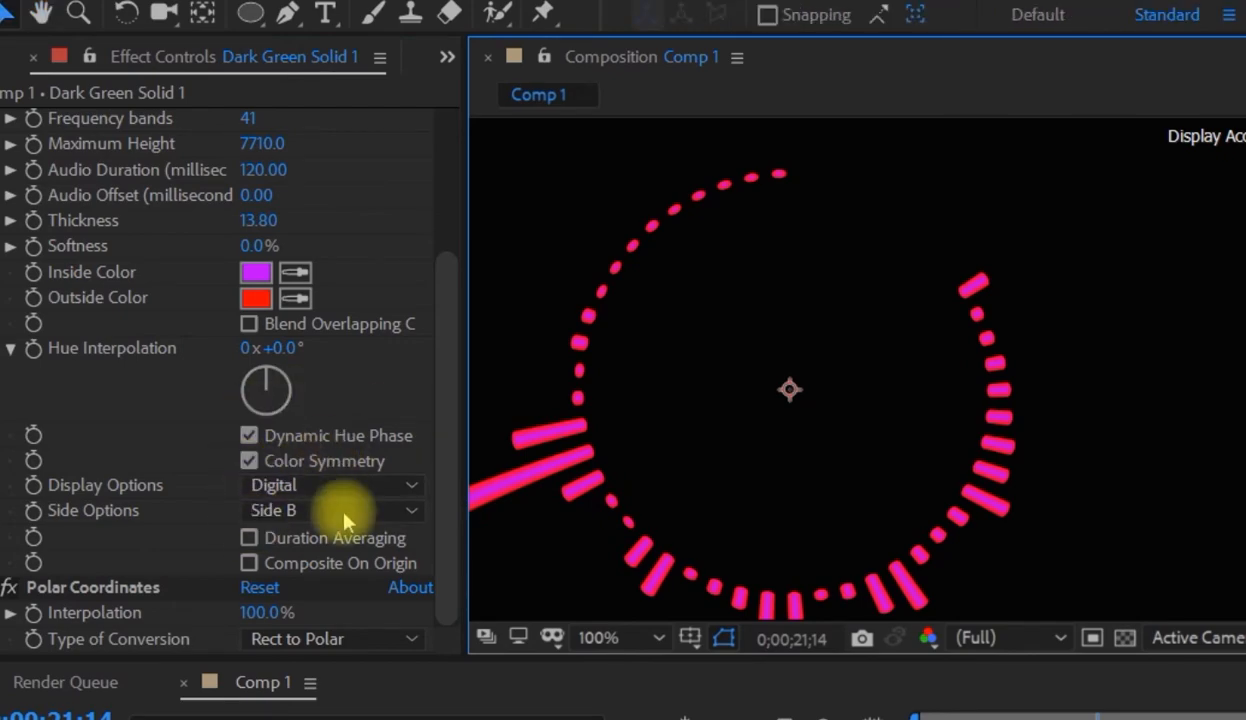
left_click(250, 436)
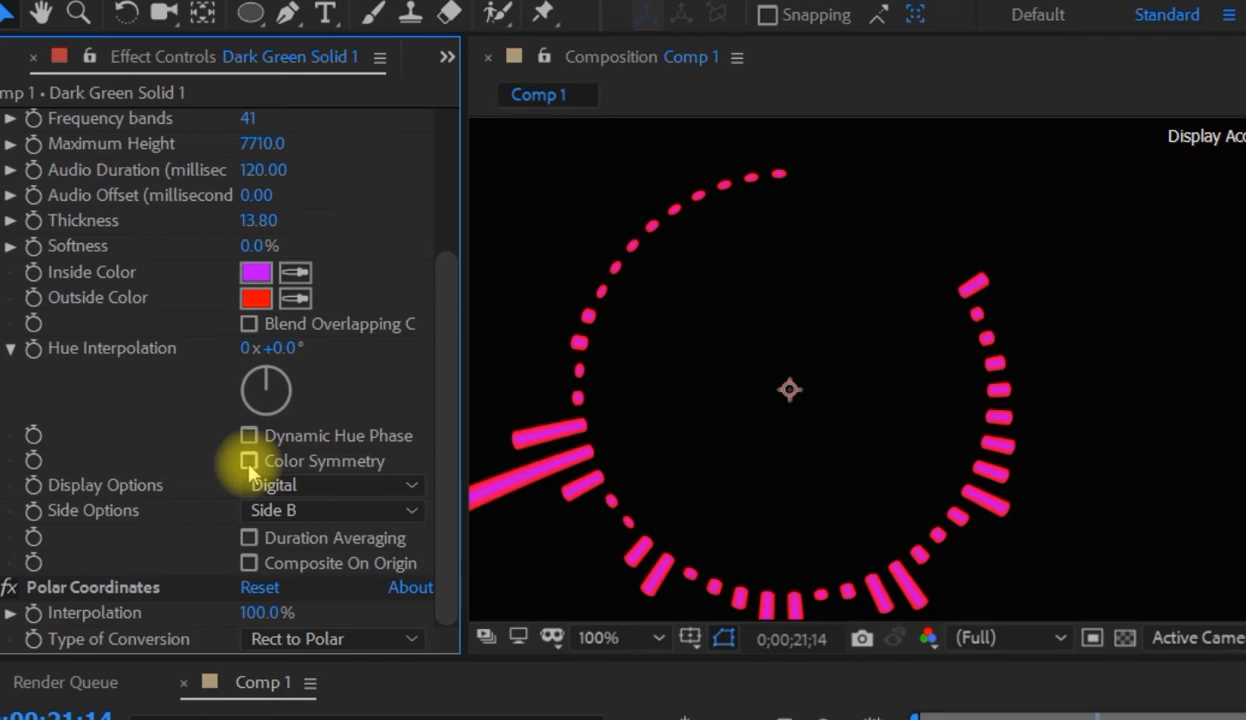
- Try the Analog lines and Analog dots Display Options for the spectrum, and go back to Digital
left_click(392, 488)
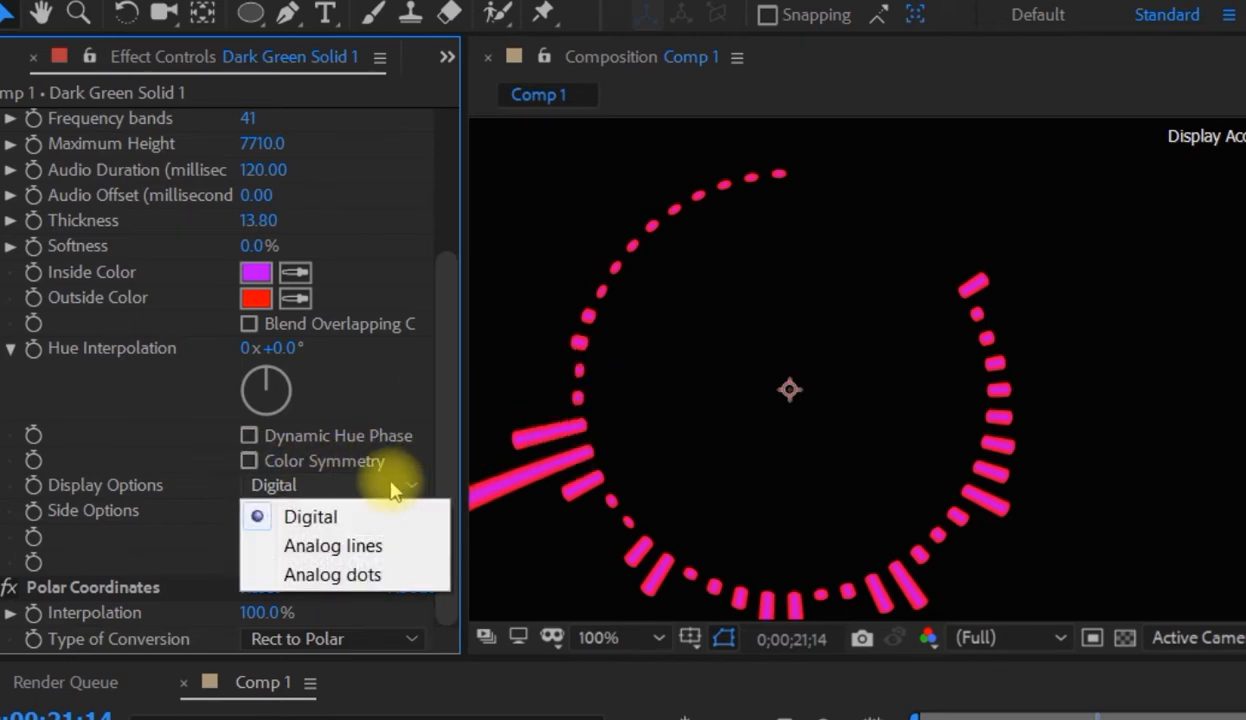
left_click(386, 558)
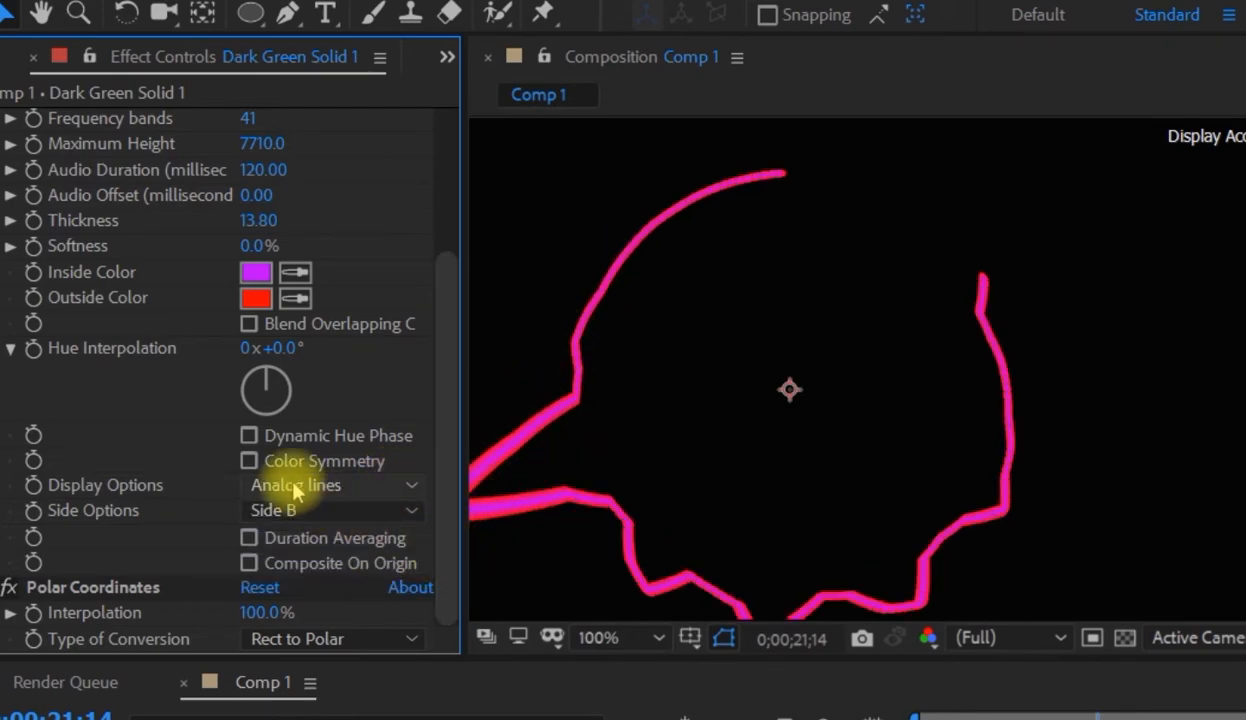
left_click(340, 485)
left_click(334, 584)
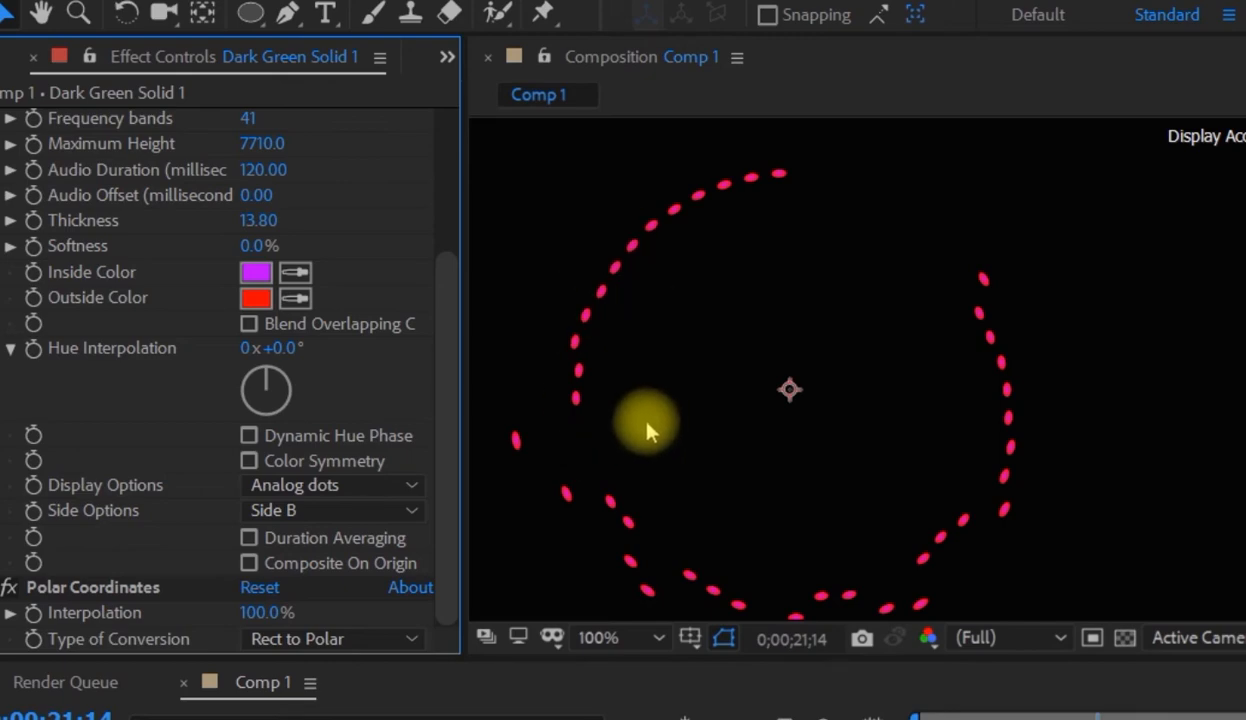
left_click(414, 484)
left_click(428, 517)
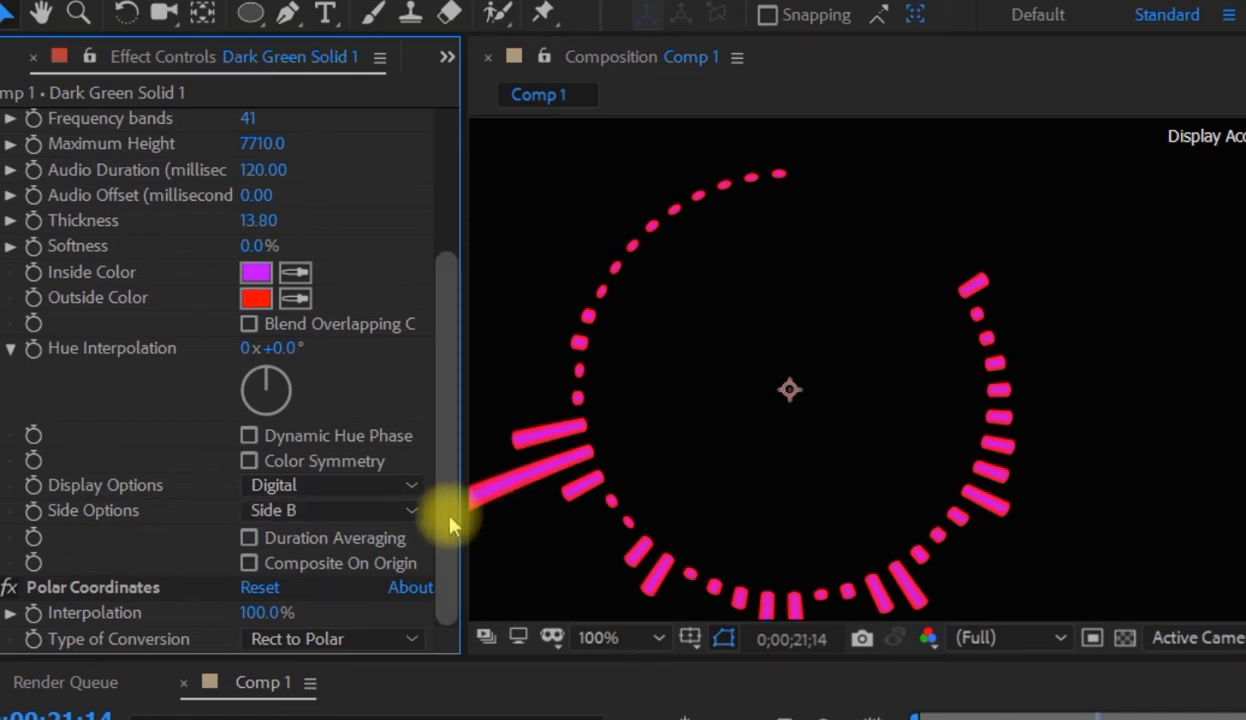
- Compare the Side A, Side B and Side A & B Side Options for the spectrum, and return to Side B
left_click(392, 514)
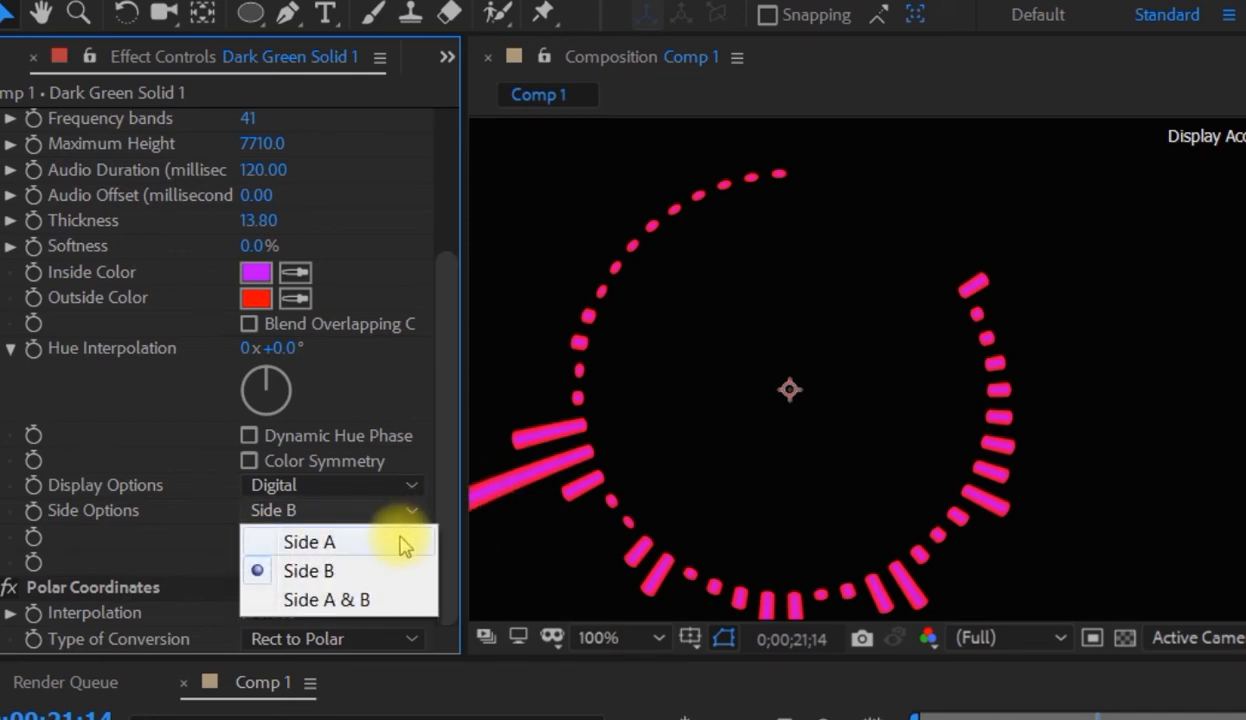
left_click(400, 541)
left_click(408, 512)
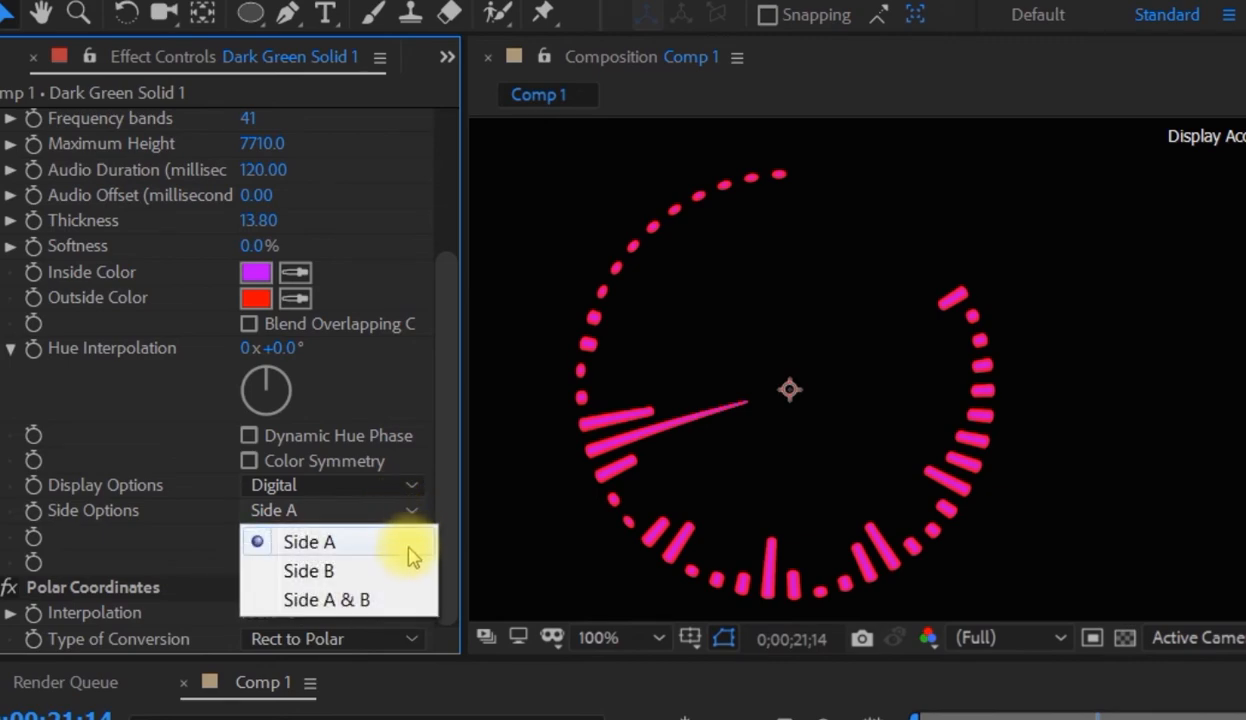
left_click(412, 570)
left_click(405, 514)
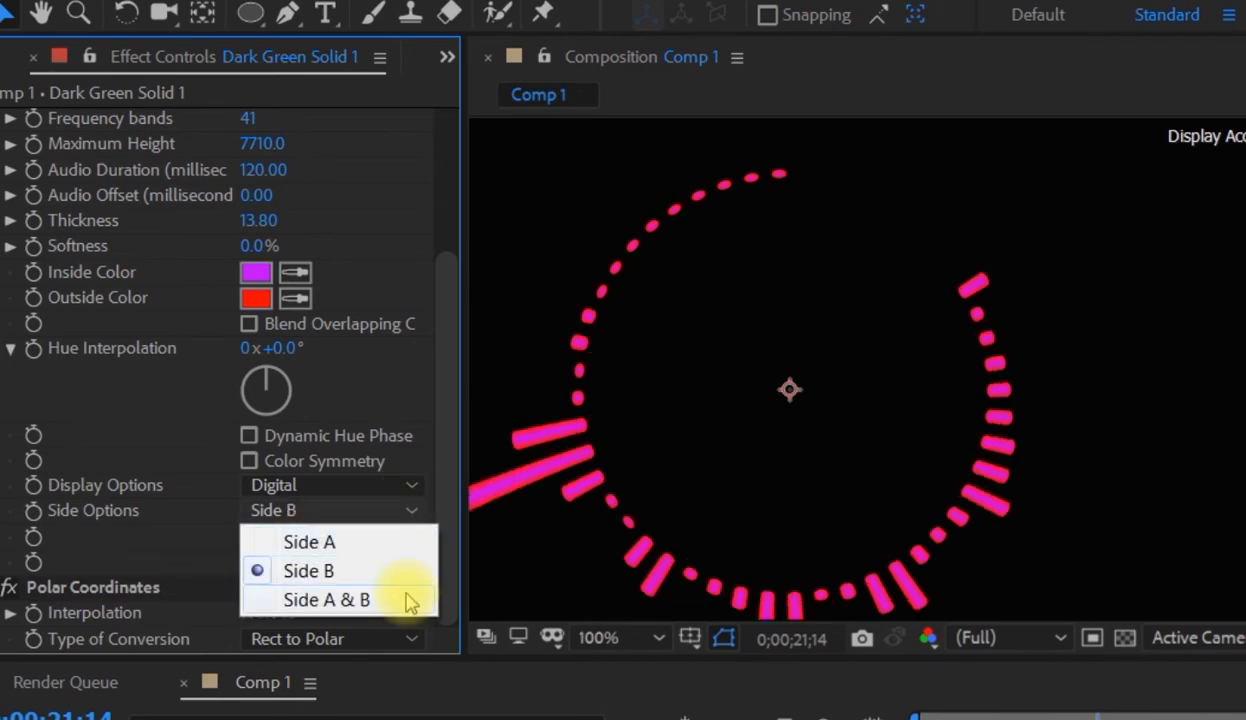
left_click(410, 598)
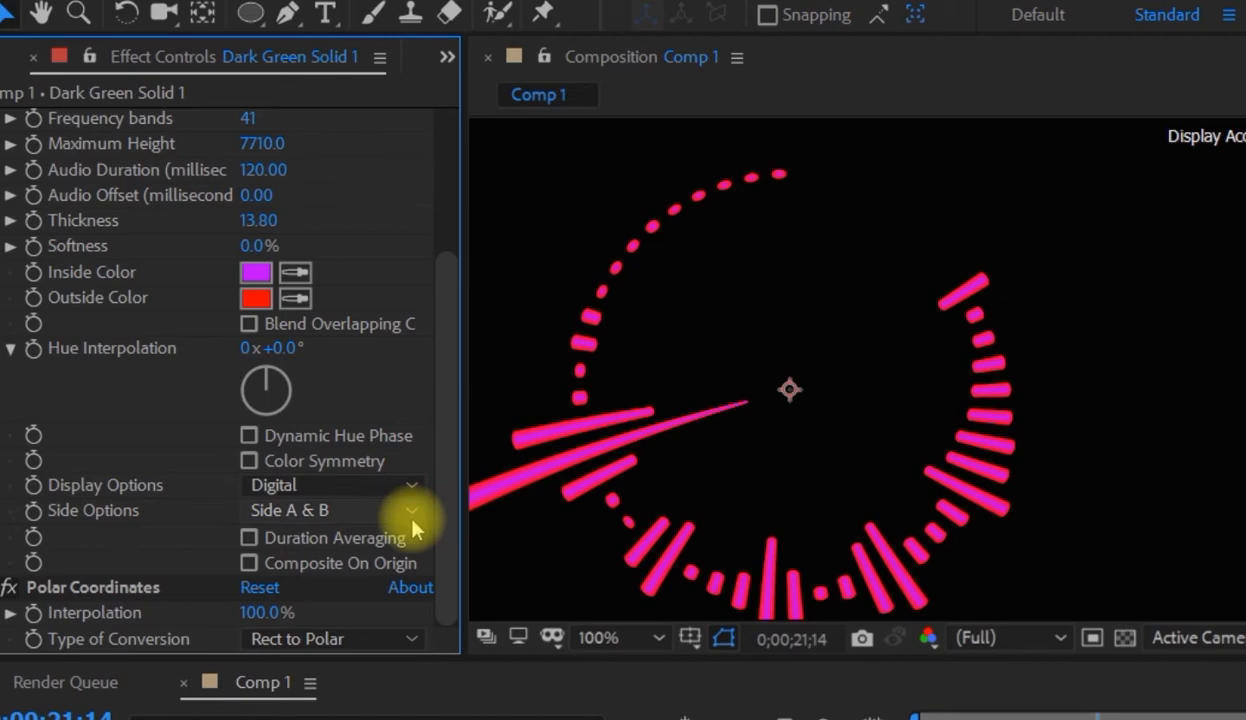
left_click(410, 512)
left_click(397, 575)
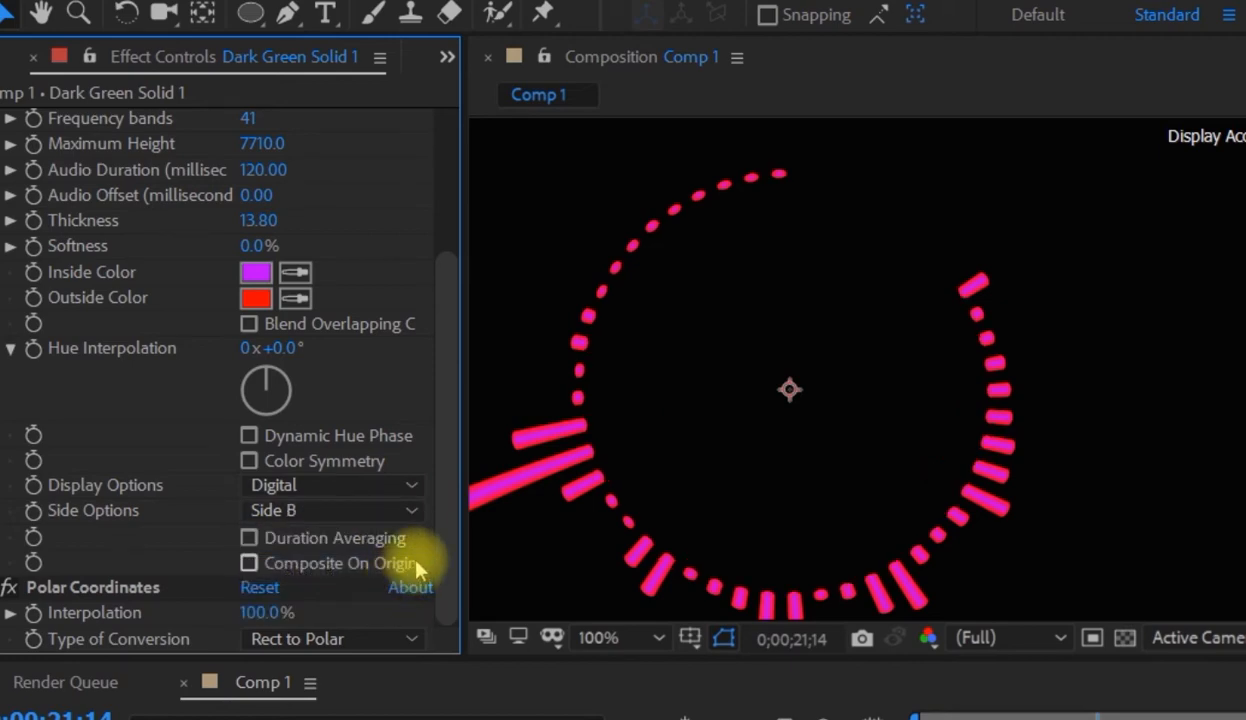
- Show the round logo final.png layer inside the circular spectrum
left_click_drag(446, 540, 458, 388)
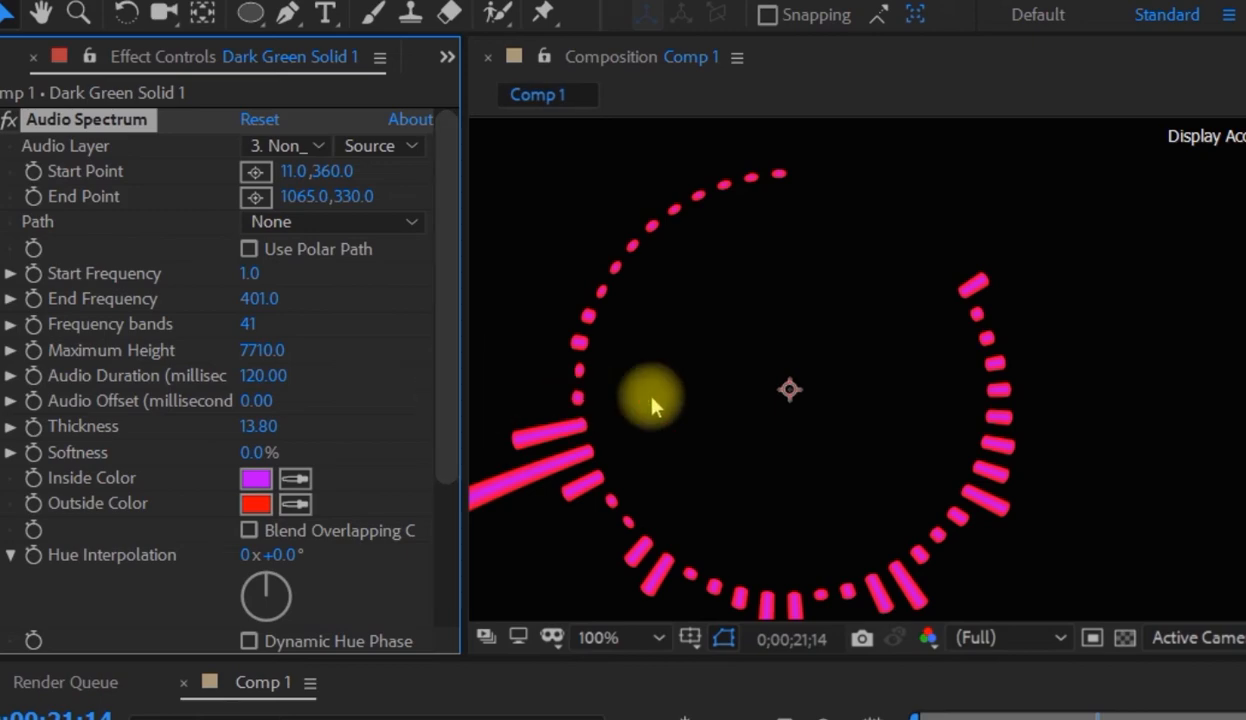
scroll(1025, 410, "down", 1)
left_click_drag(908, 469, 973, 478)
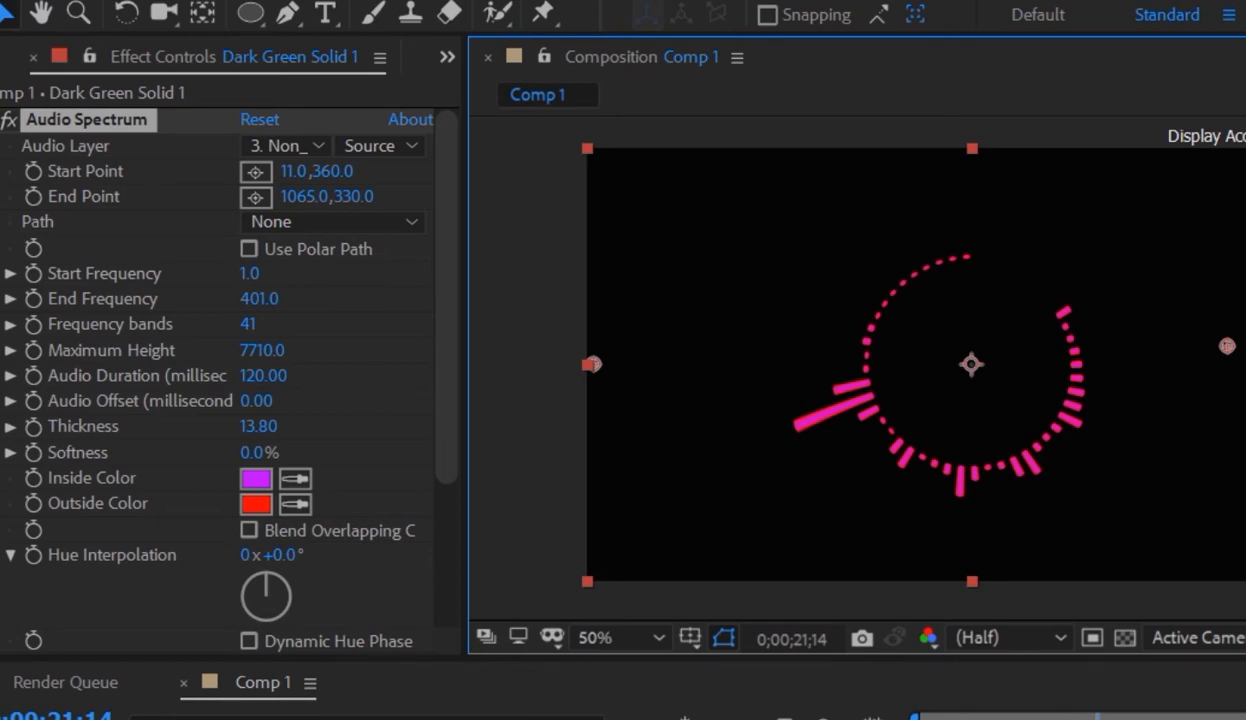
left_click(186, 714)
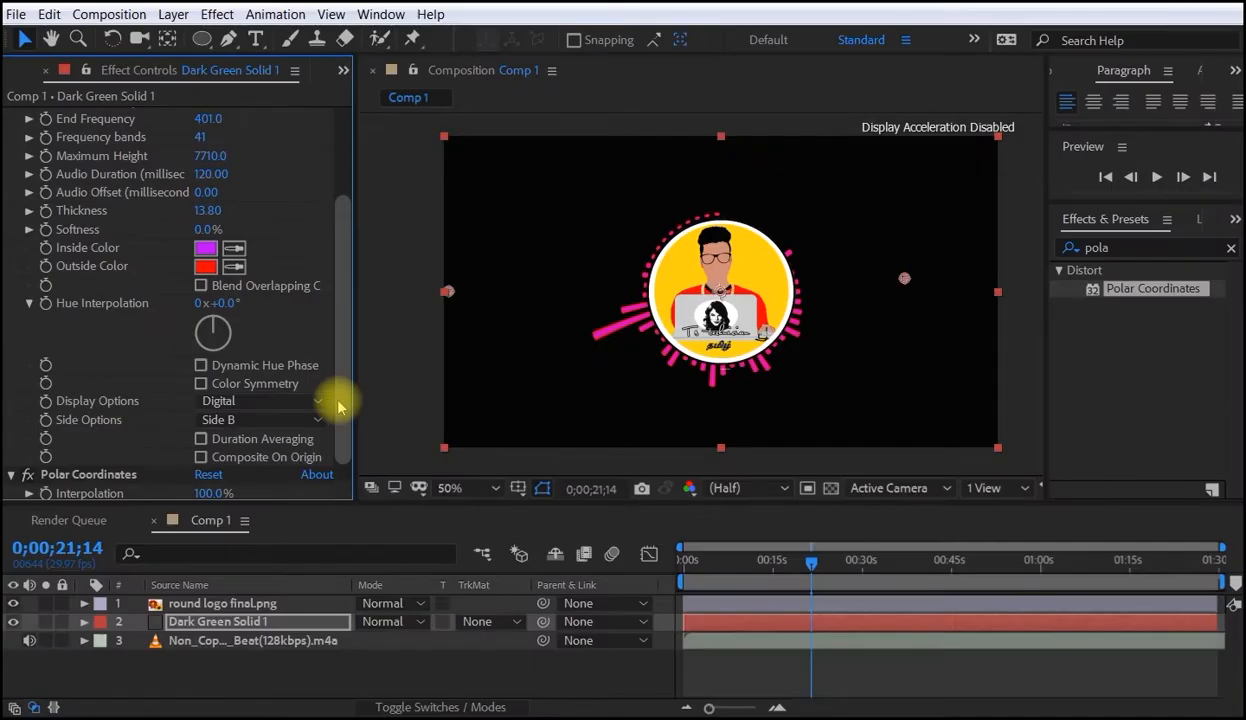
- Bring up the project's item list in place of the effect settings and select Comp 1
scroll(441, 550, "down", 2)
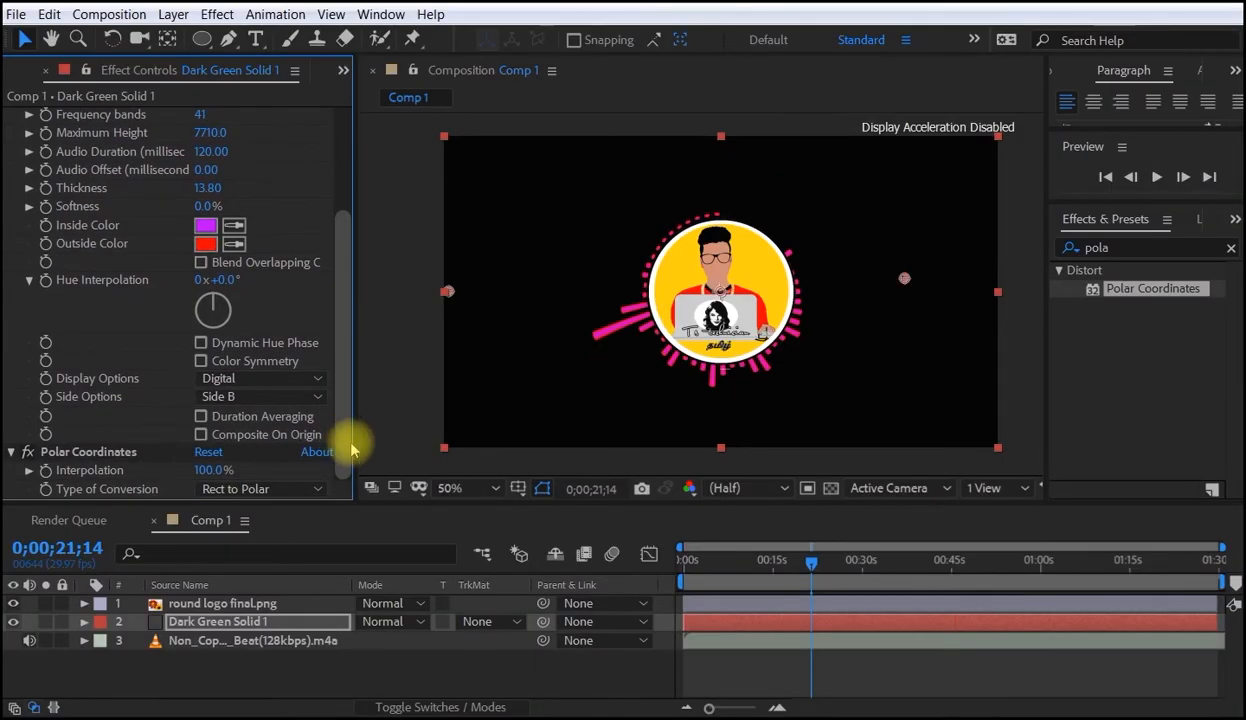
left_click(1079, 411)
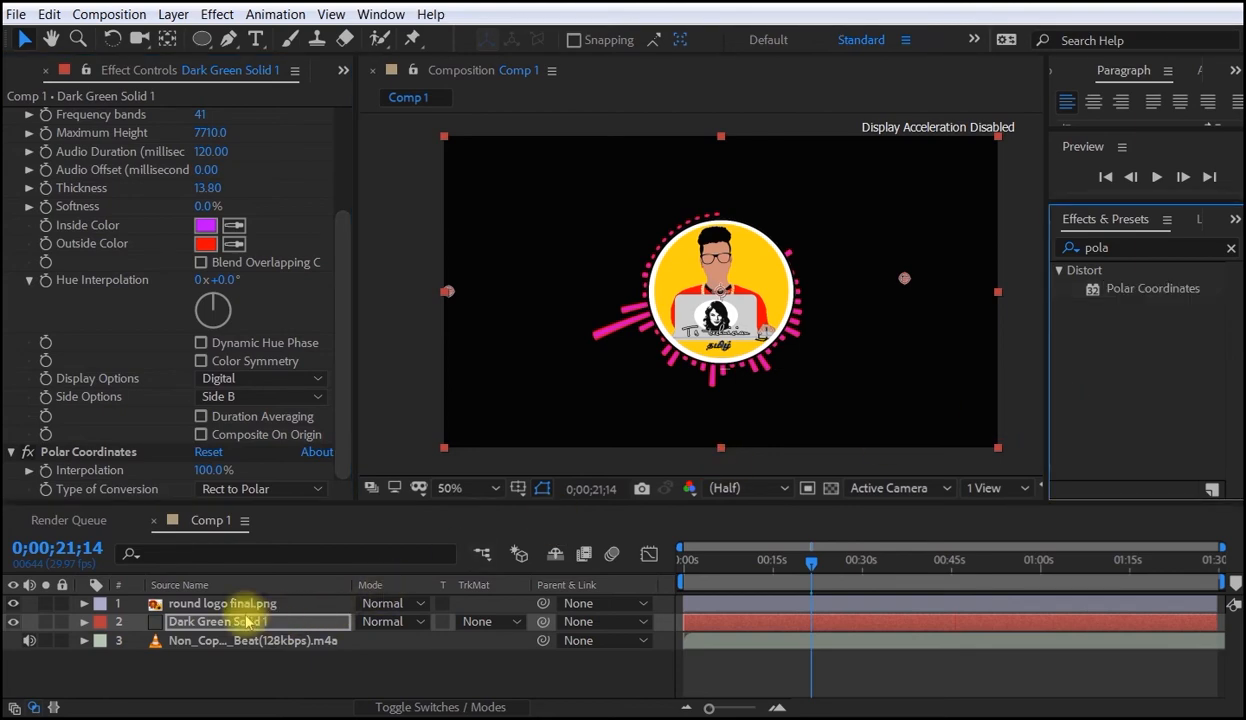
scroll(183, 411, "up", 5)
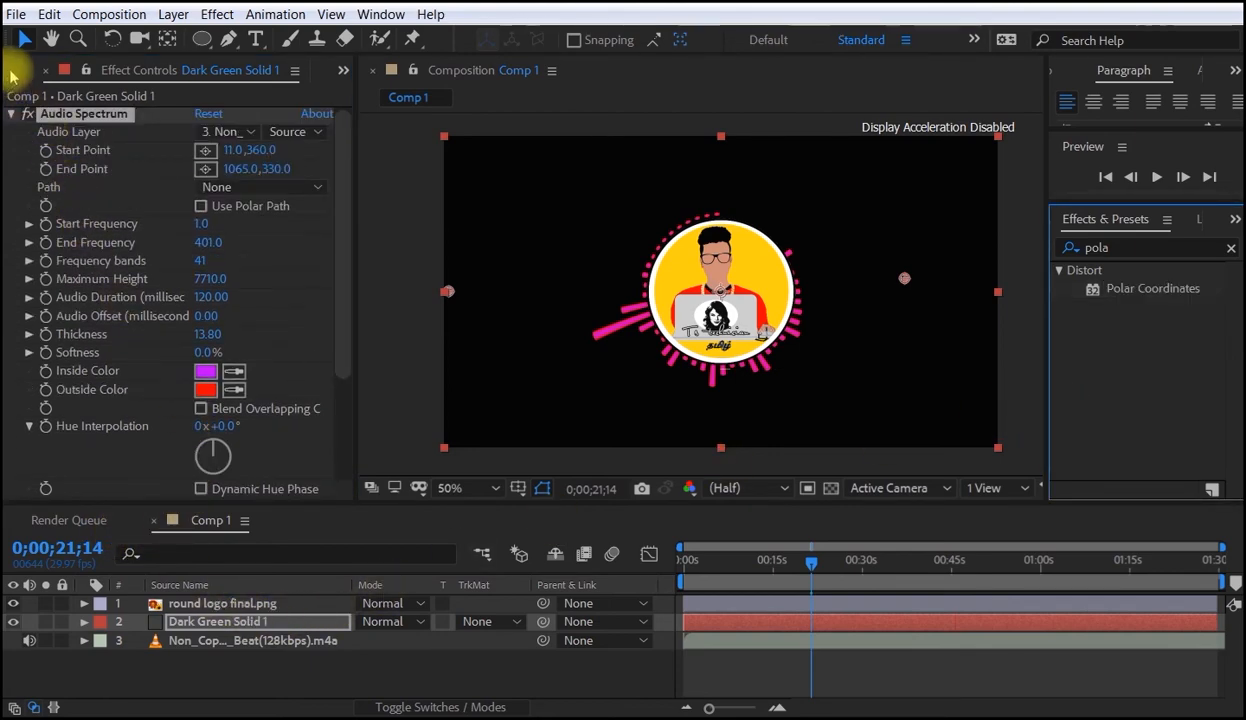
left_click(20, 74)
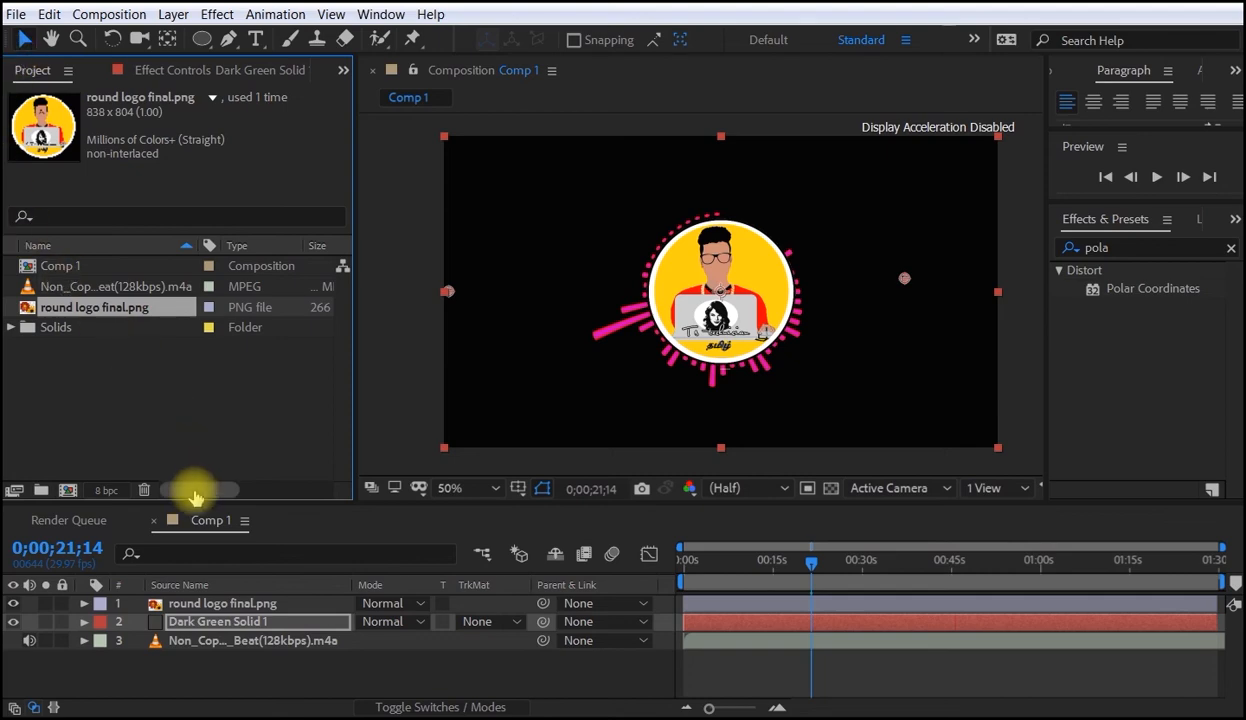
left_click(71, 270)
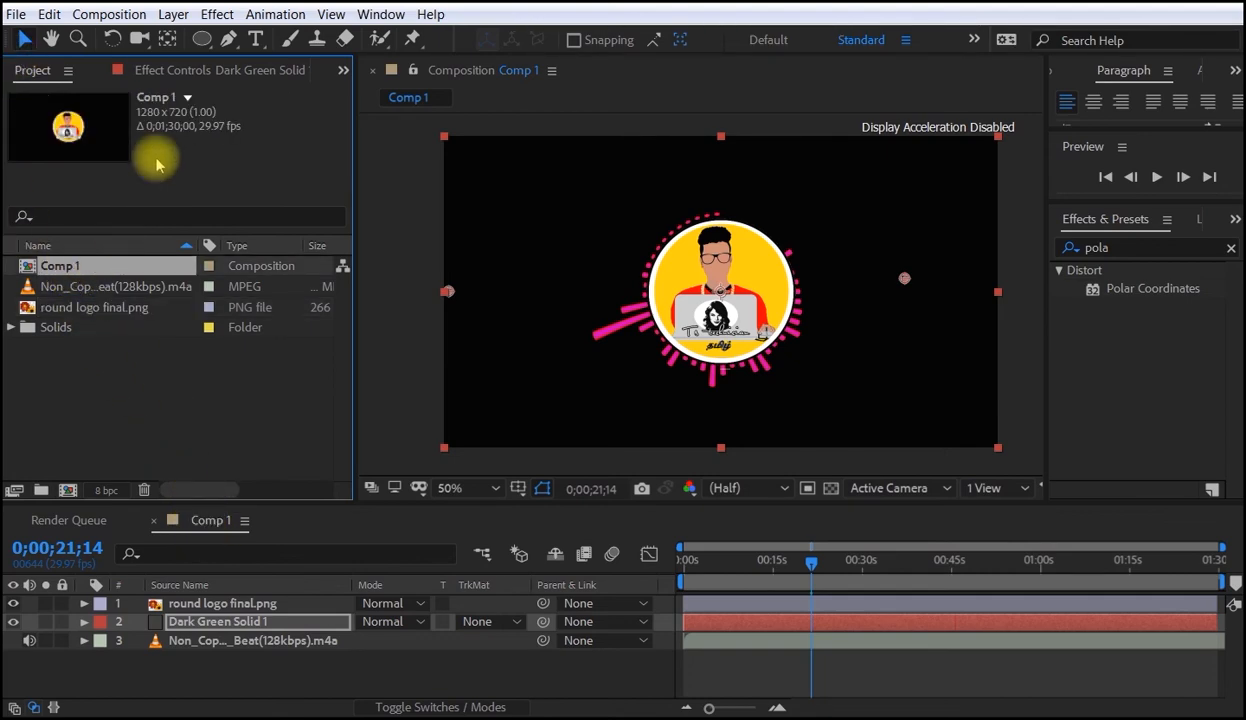
- Add Comp 1 to the render queue and set its output module format to QuickTime
left_click(117, 16)
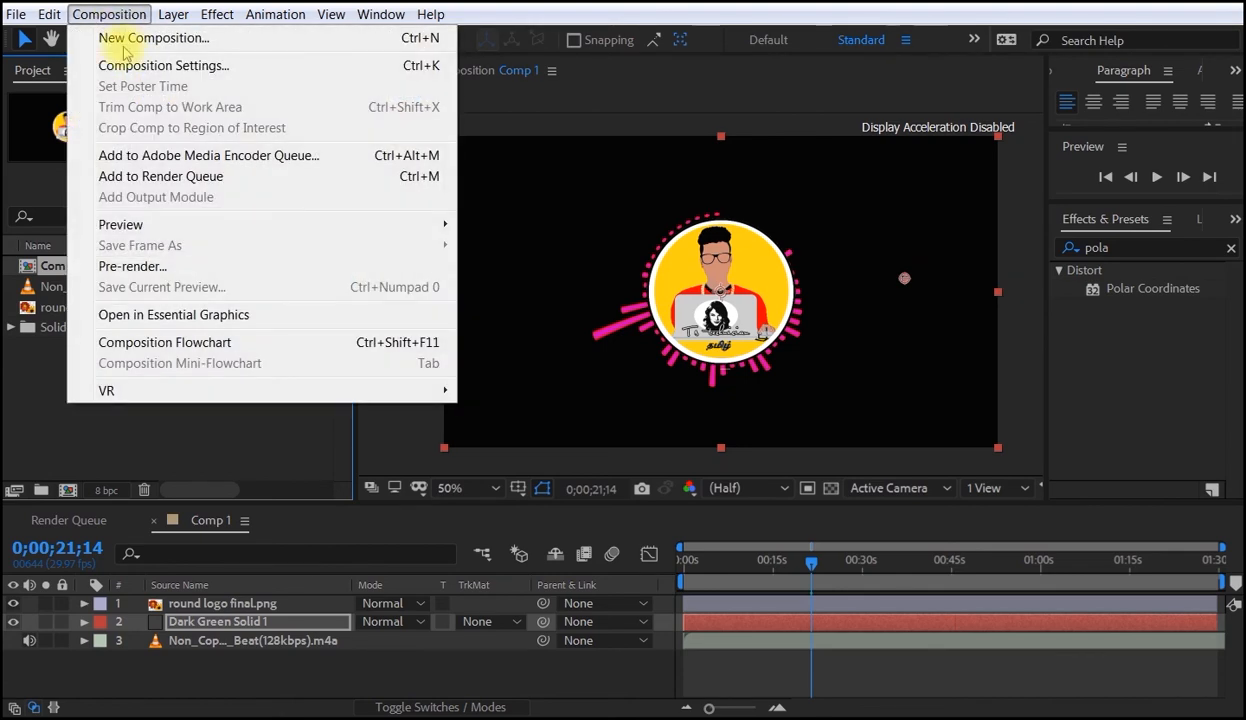
left_click(192, 177)
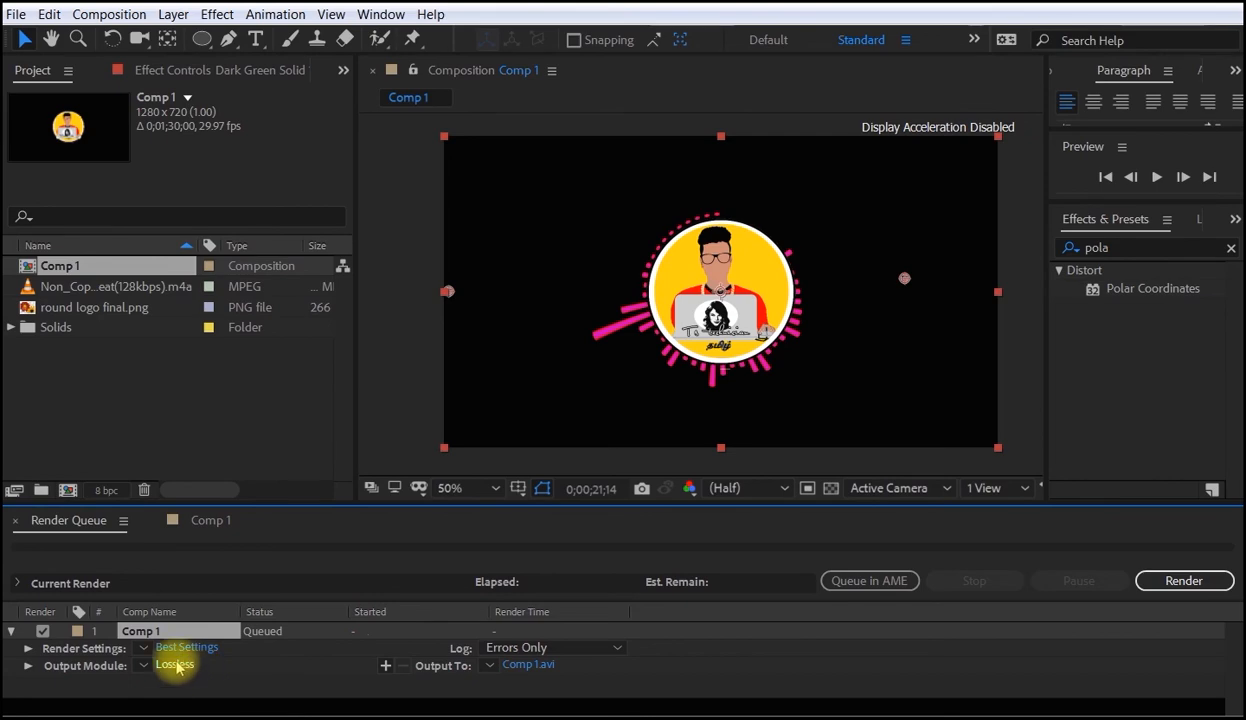
left_click(175, 665)
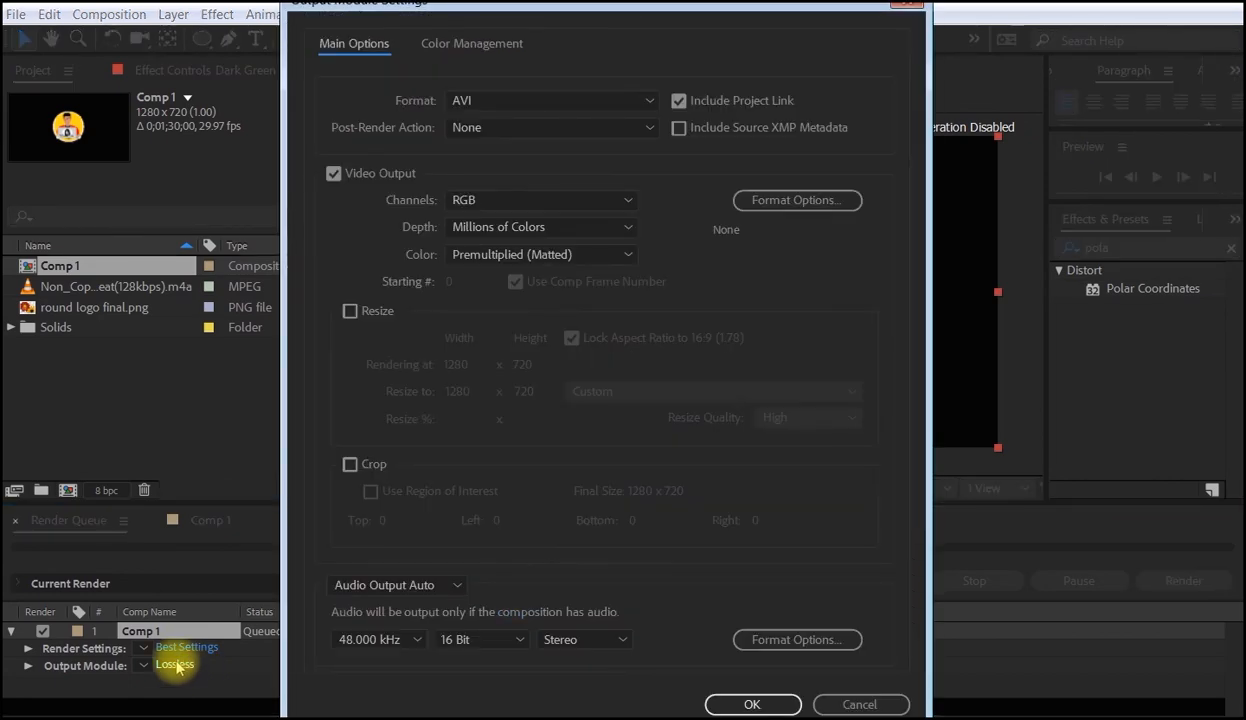
left_click(477, 110)
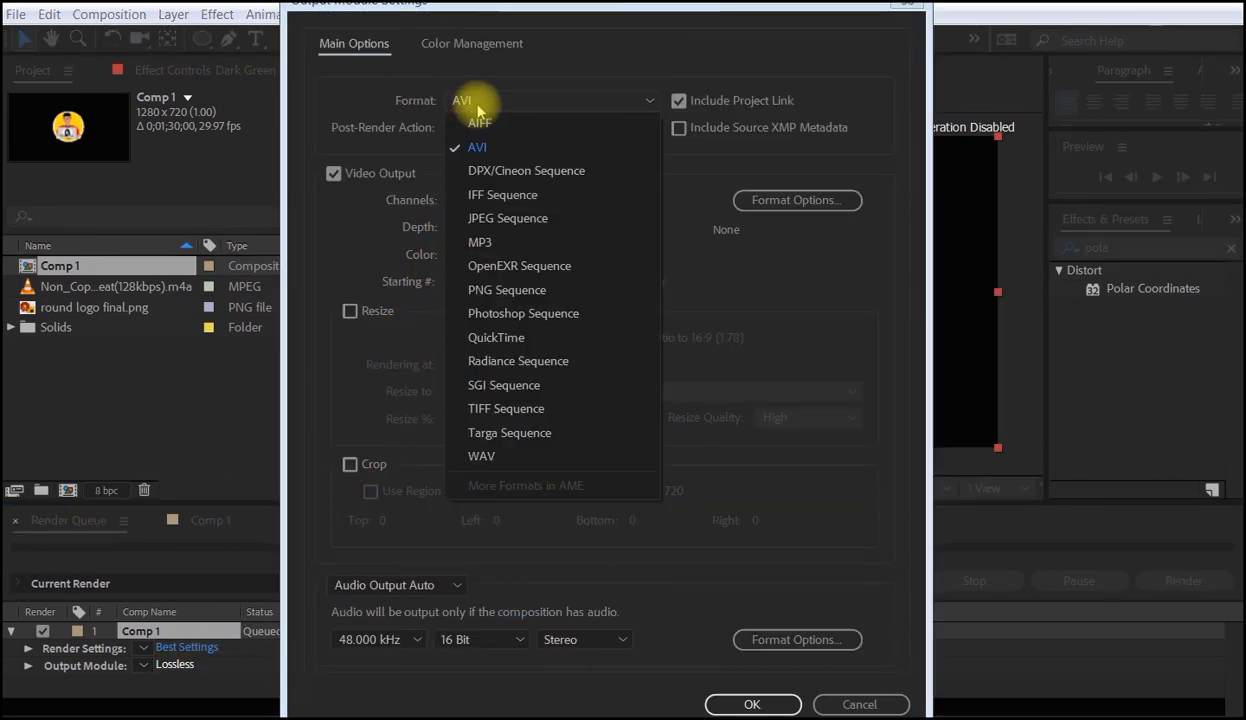
left_click(493, 340)
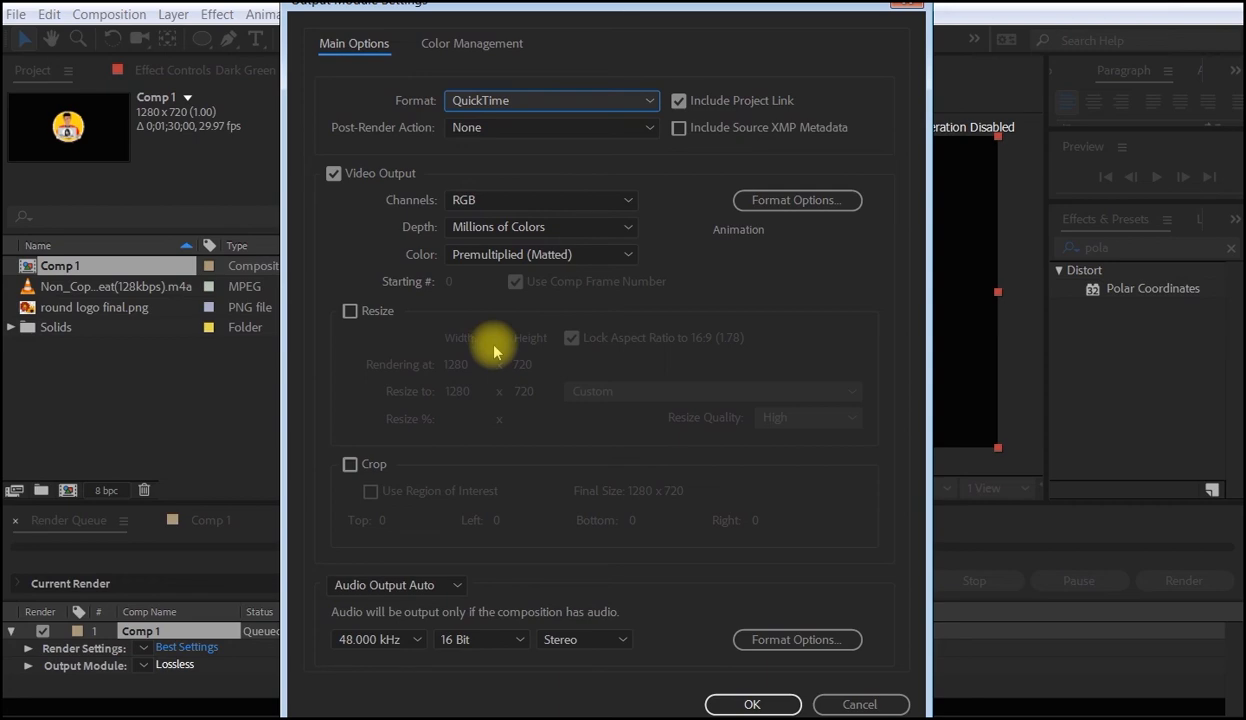
key("Return")
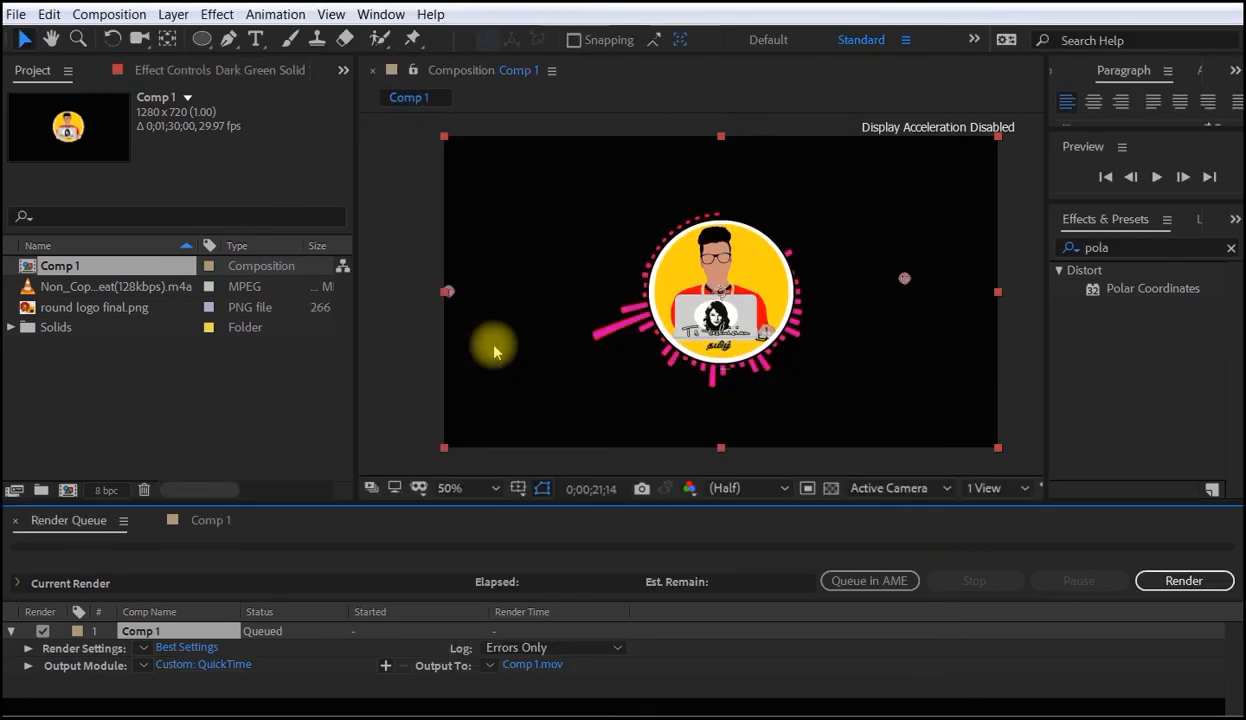
- Set the render's output file to Comp 2 as a QuickTime movie in the finished folder
left_click(532, 664)
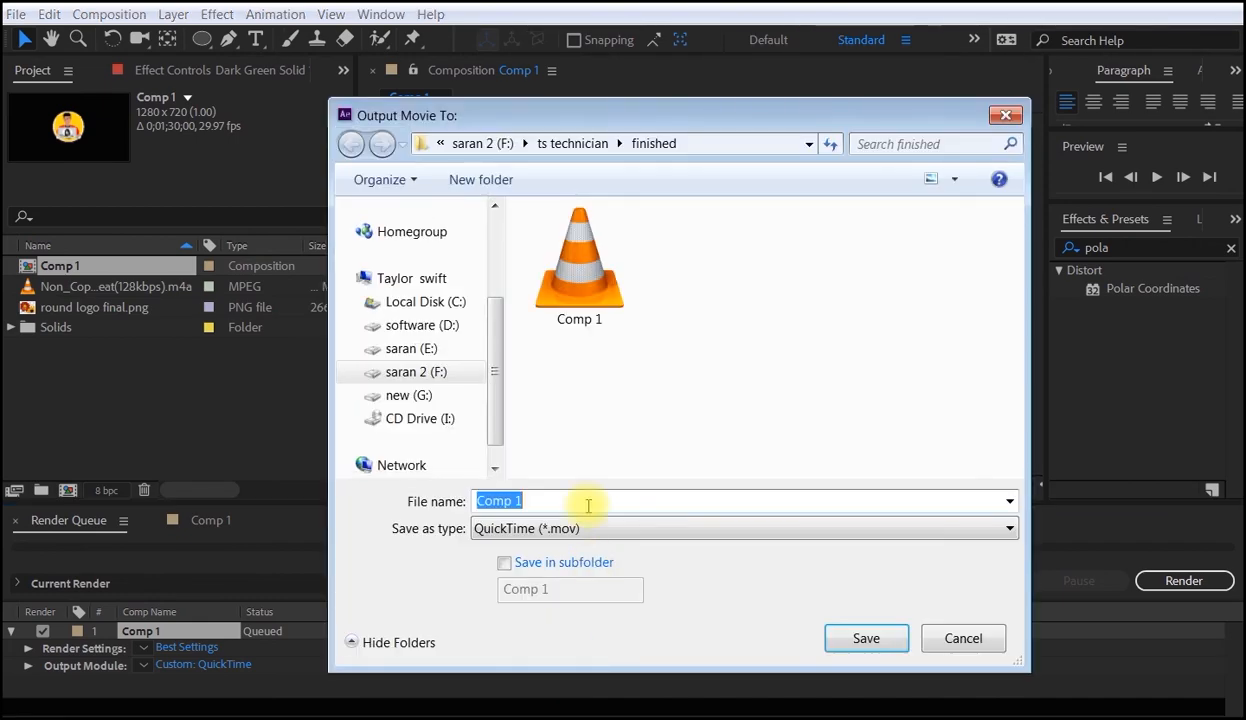
left_click(864, 642)
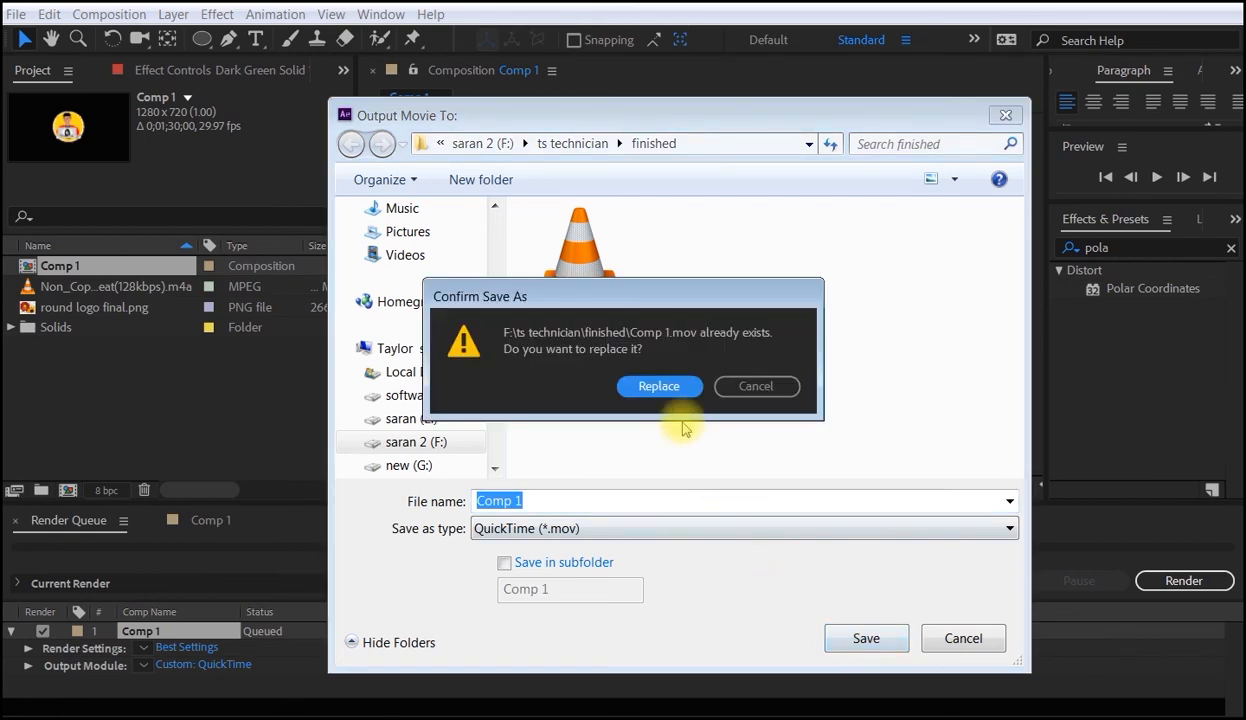
left_click(727, 398)
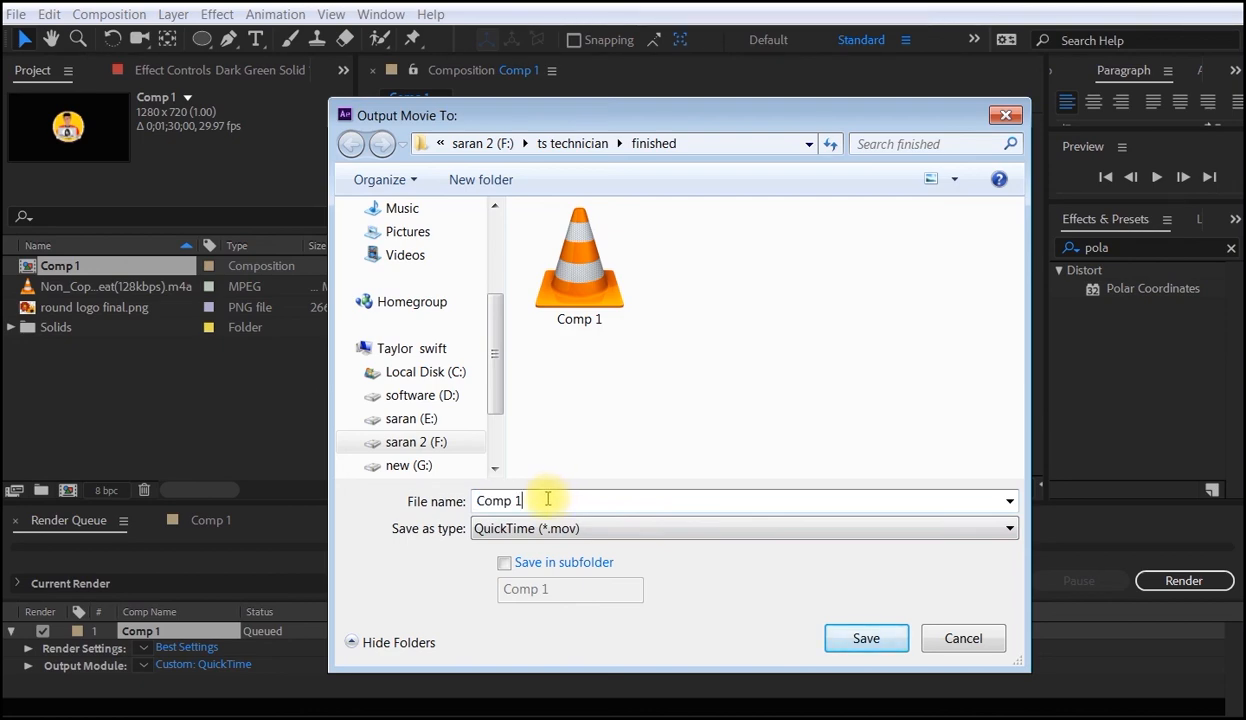
key("BackSpace")
type("2")
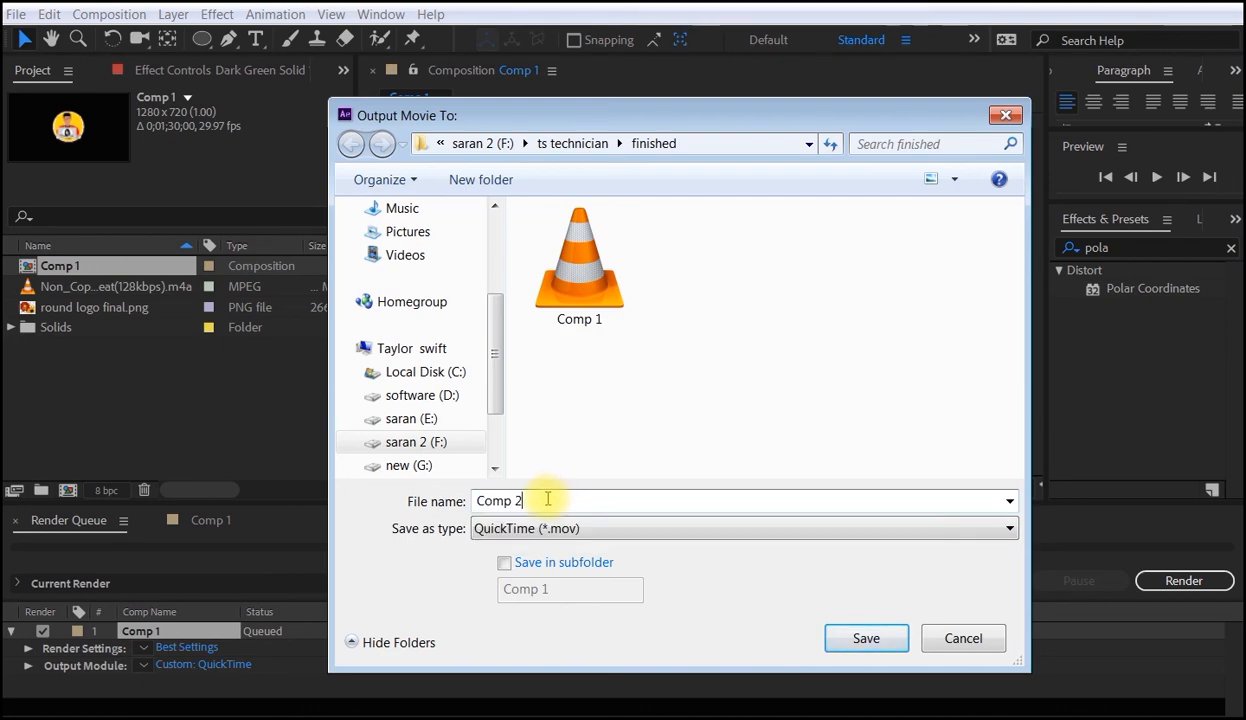
left_click(866, 640)
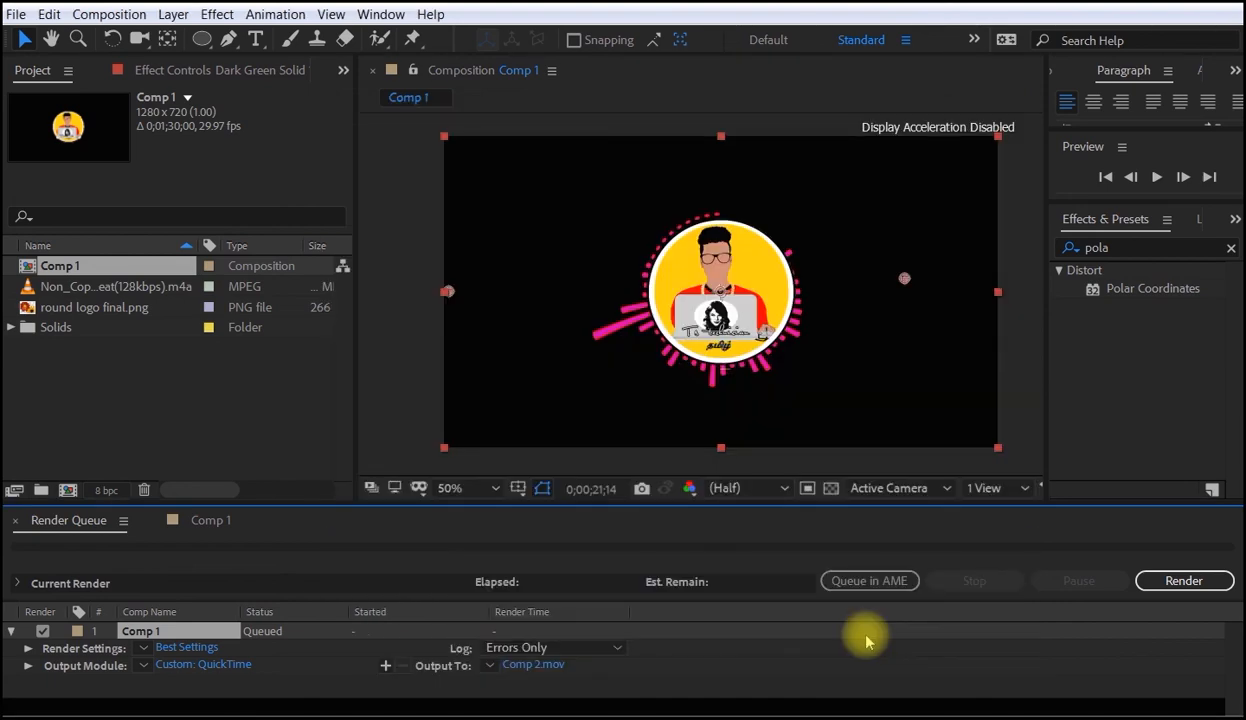